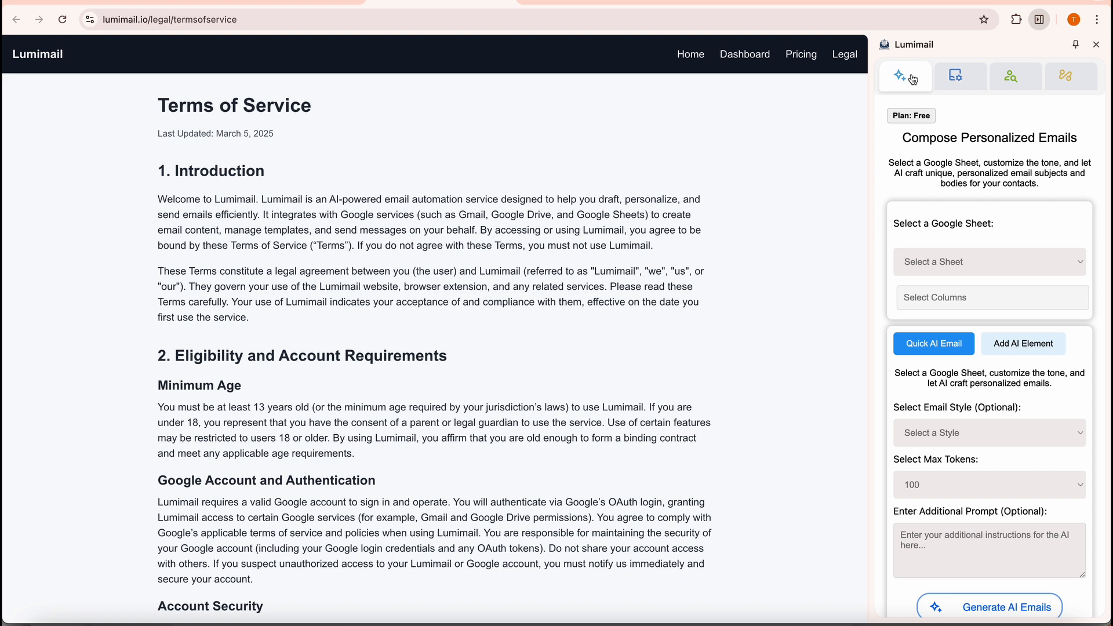
left_click(961, 80)
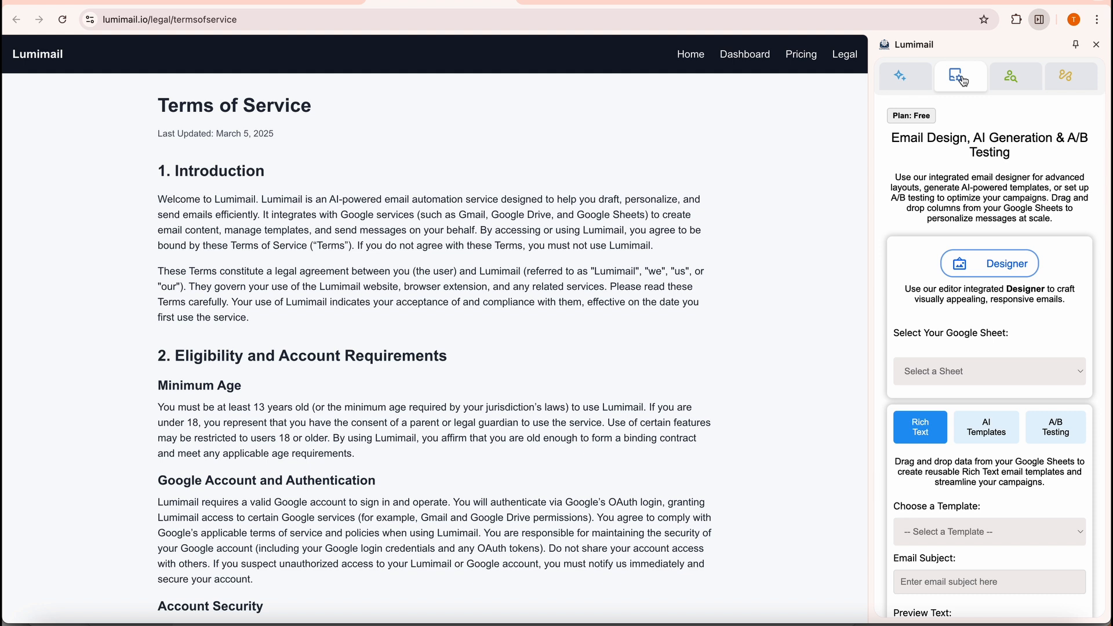
left_click(1016, 78)
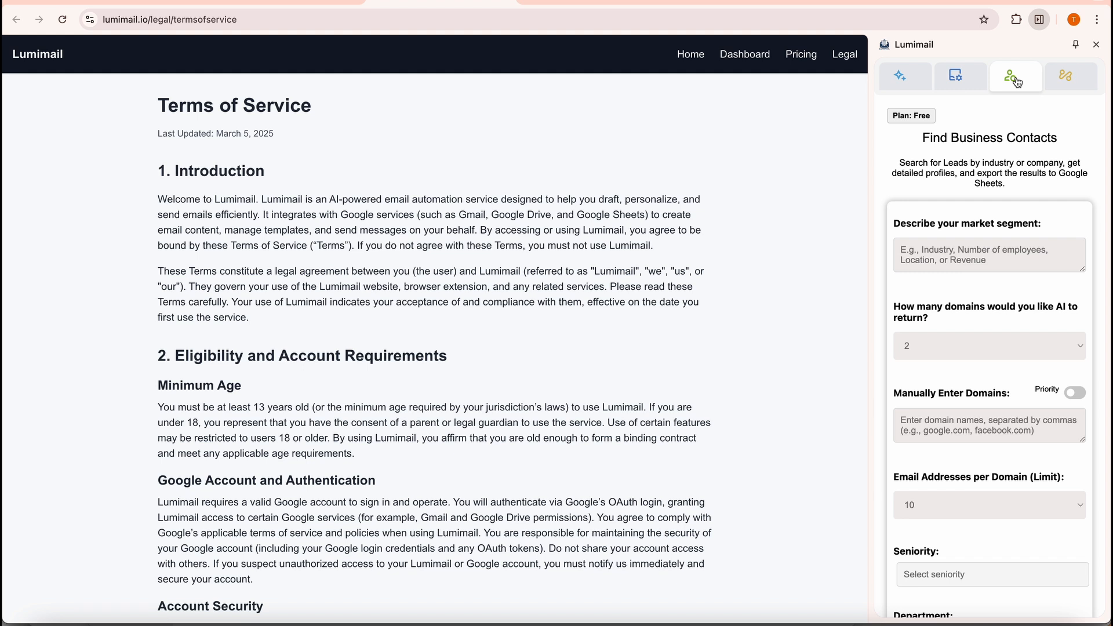
left_click(1067, 81)
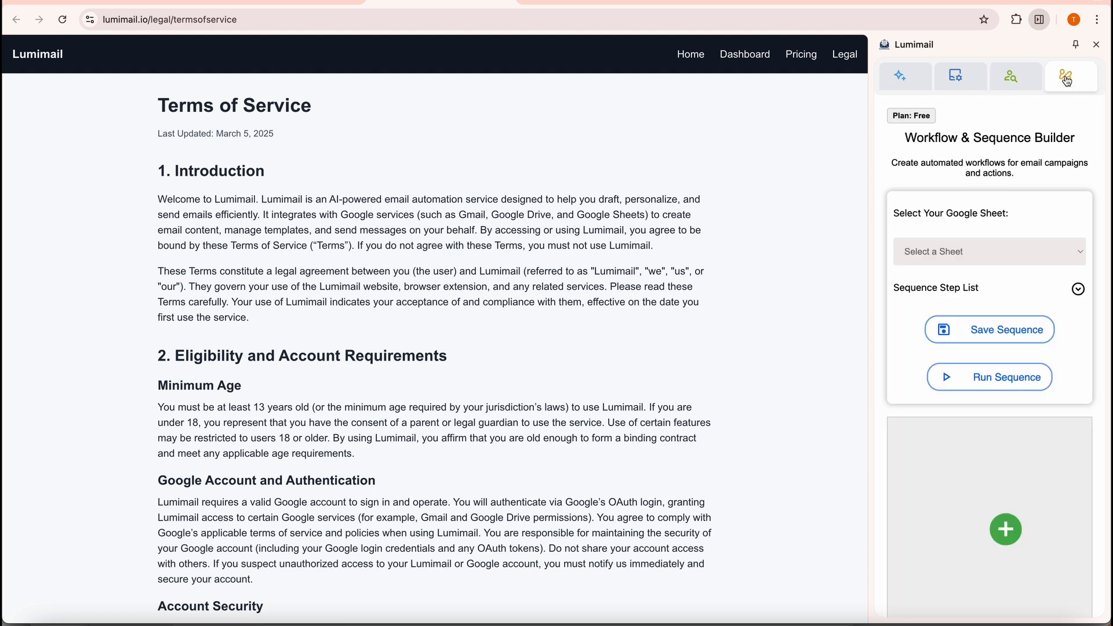
left_click(907, 82)
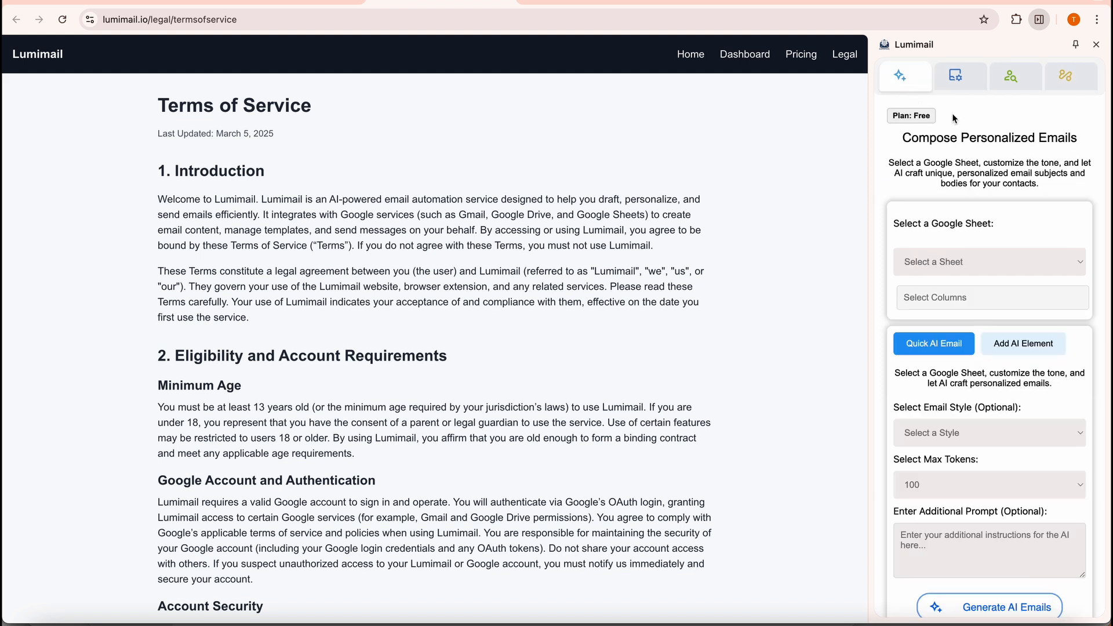
- Open the Free plan's dashboard, review the remaining credits and usage-over-time charts, and return to the Terms of Service page
left_click(919, 116)
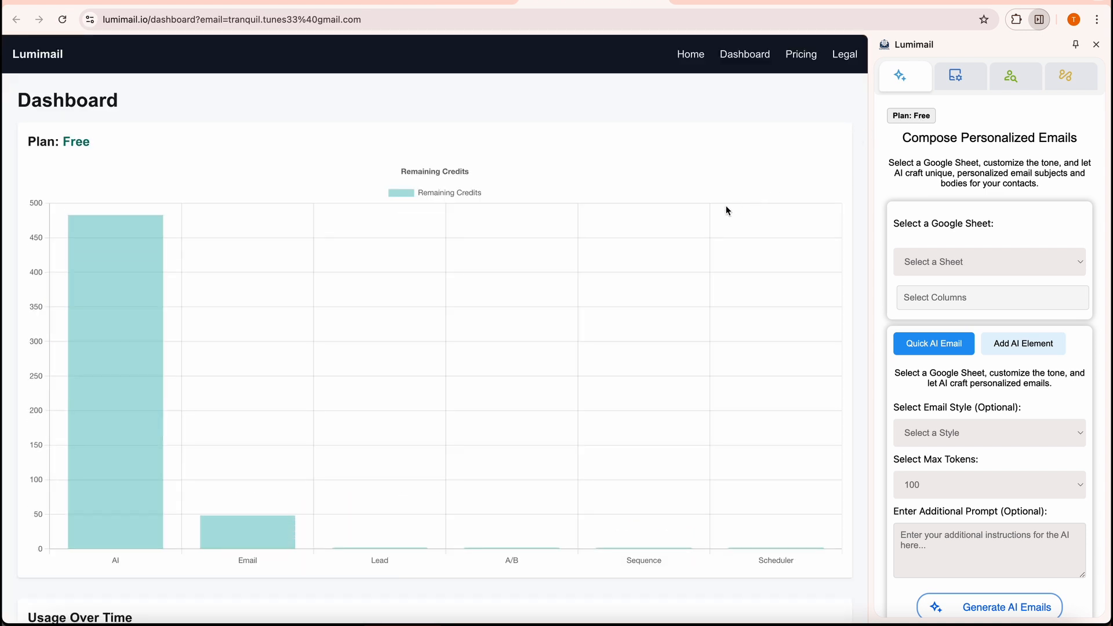
scroll(616, 289, "down", 15)
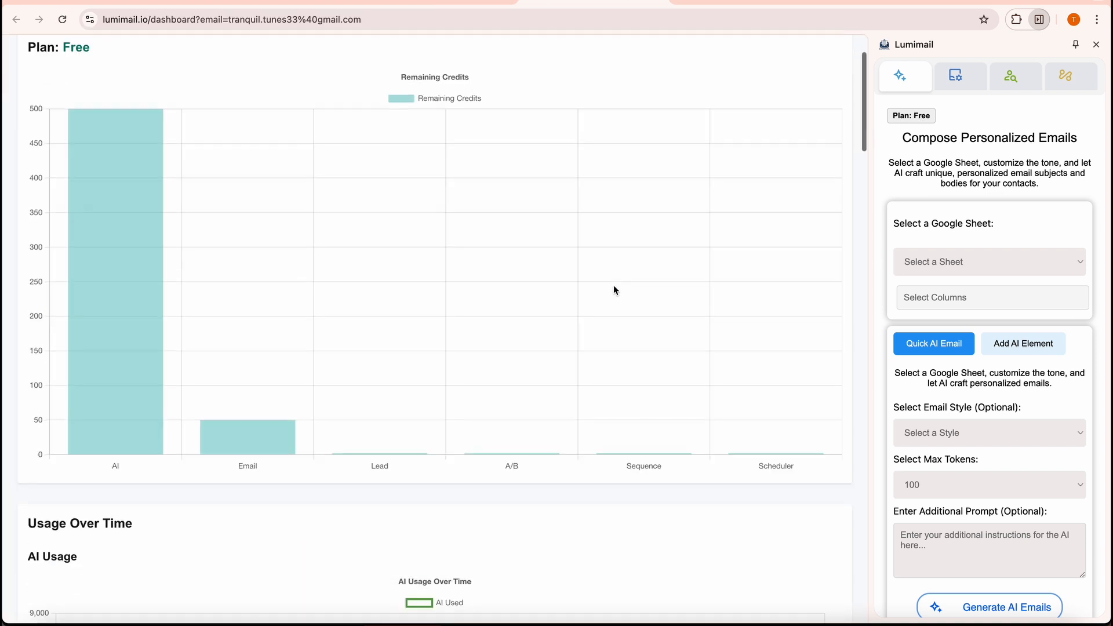
scroll(614, 287, "down", 20)
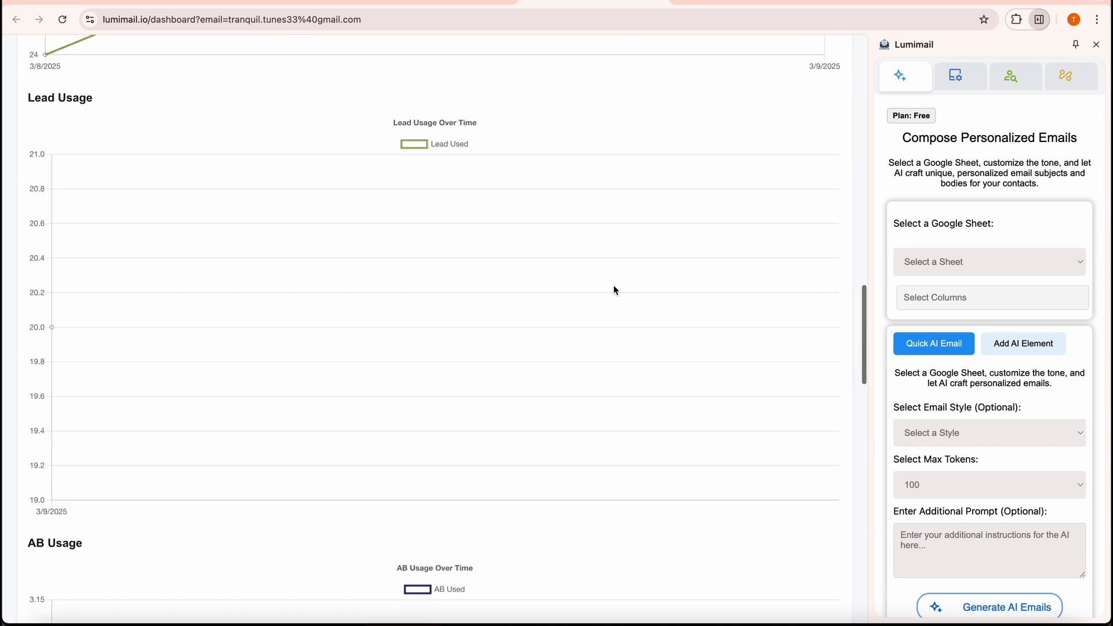
scroll(614, 288, "down", 3)
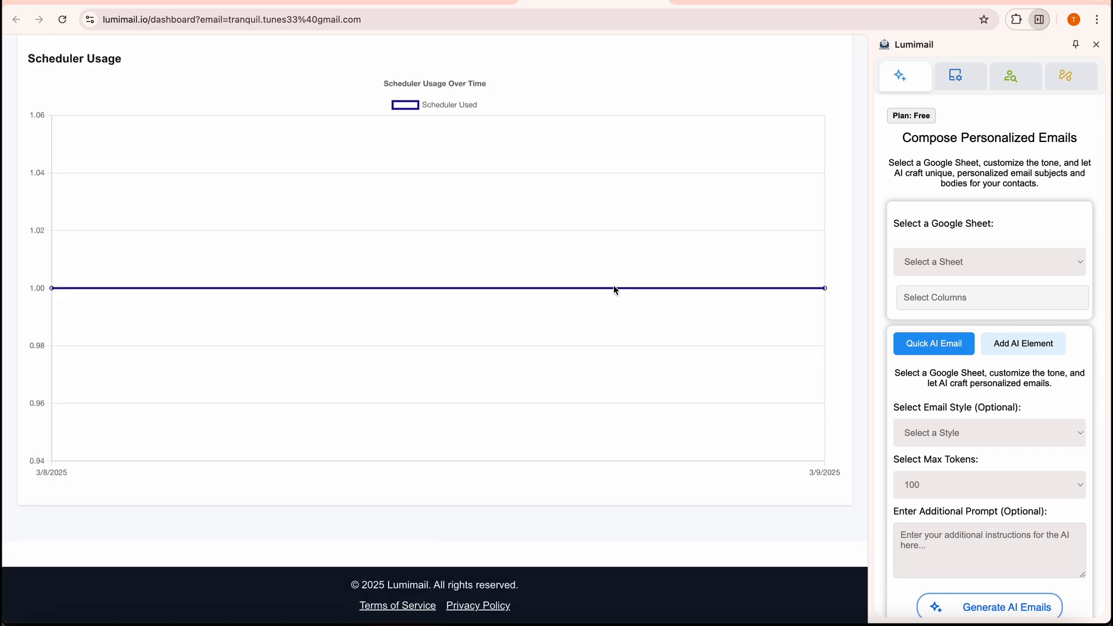
scroll(615, 288, "up", 15)
scroll(613, 289, "up", 20)
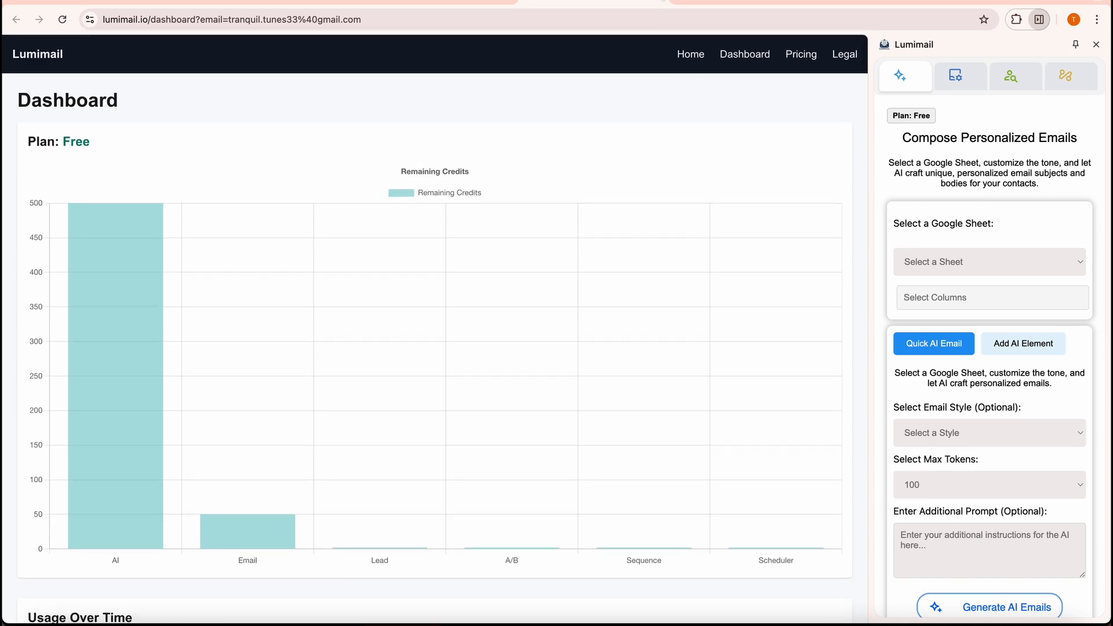
left_click(442, 1)
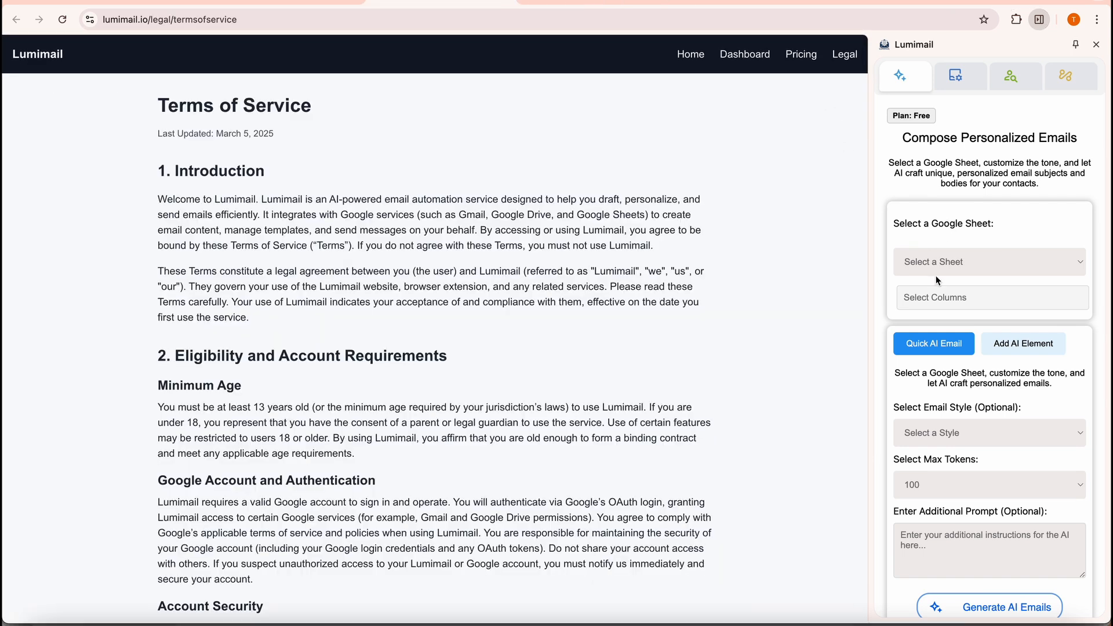
- Choose the Lumimail Contact List sheet with the Name, Email, Position, Company Name, Customer feedback and Customer requests columns
left_click(951, 263)
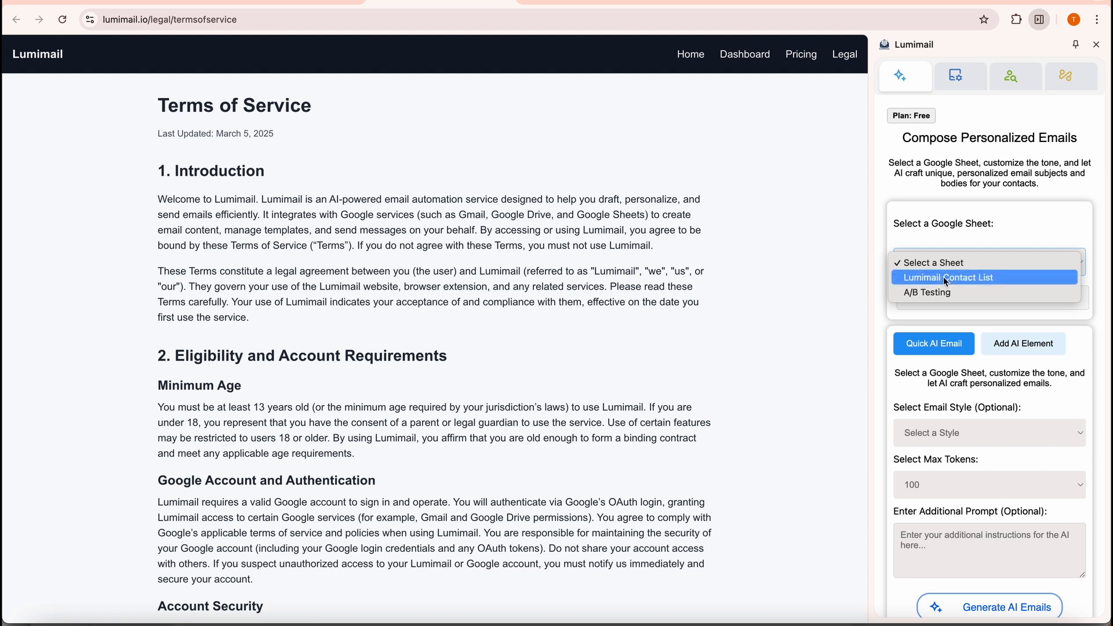
left_click(944, 277)
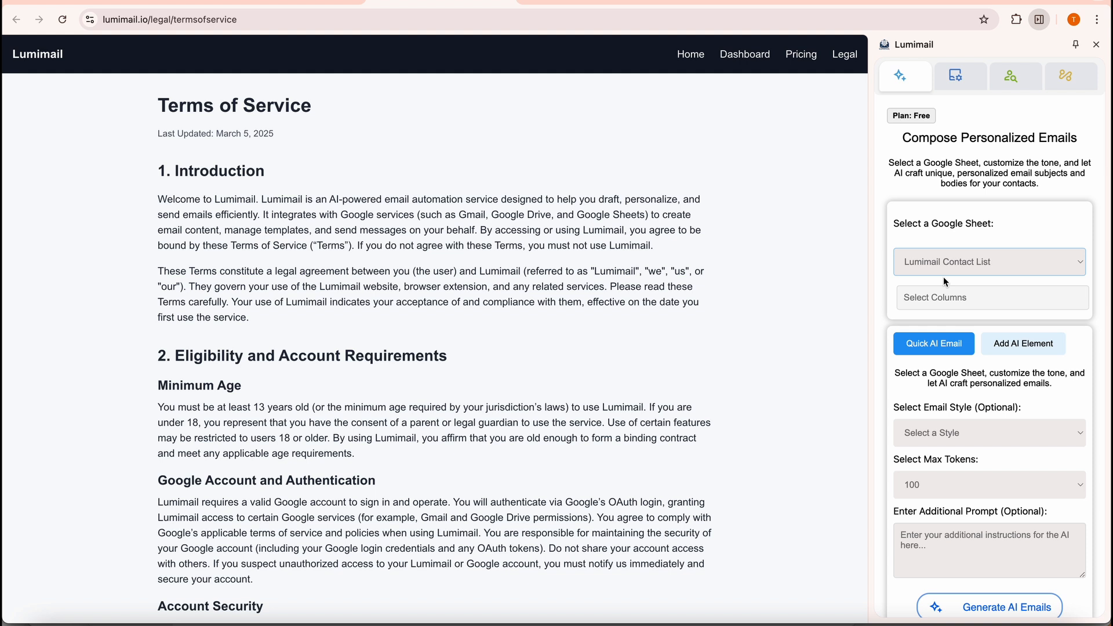
left_click(940, 299)
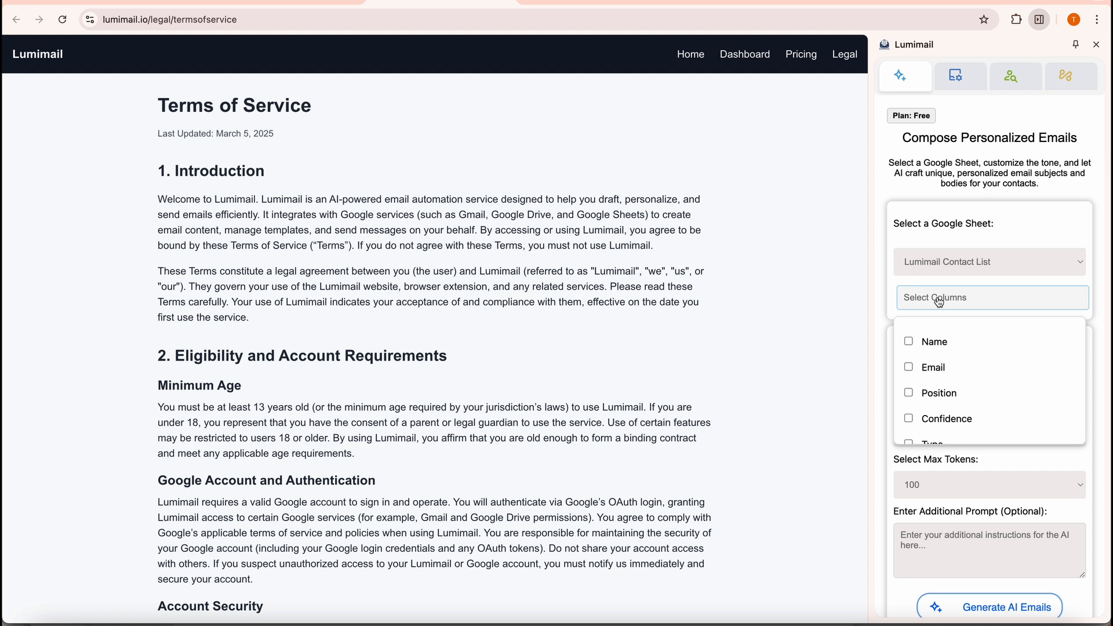
left_click(911, 342)
left_click(910, 368)
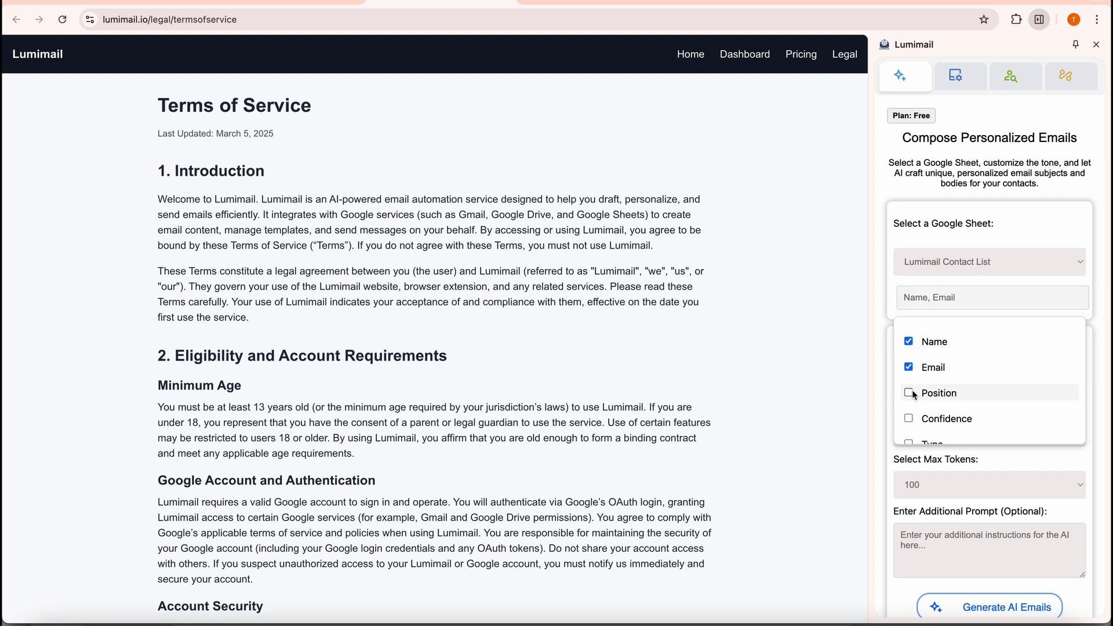
left_click(916, 395)
scroll(920, 393, "down", 3)
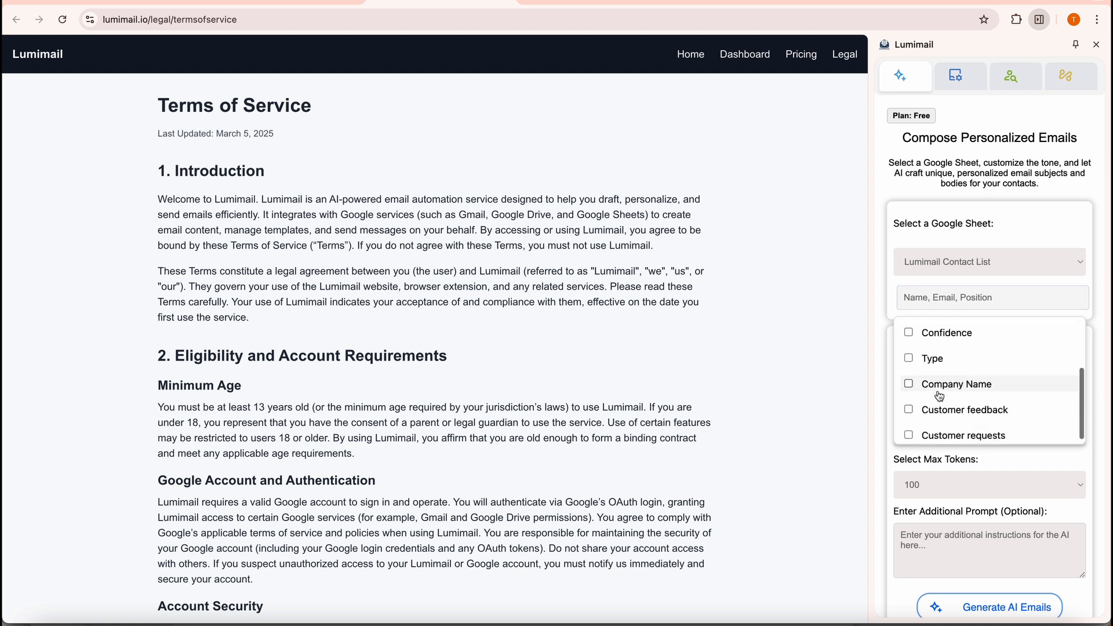
left_click(909, 378)
left_click(909, 403)
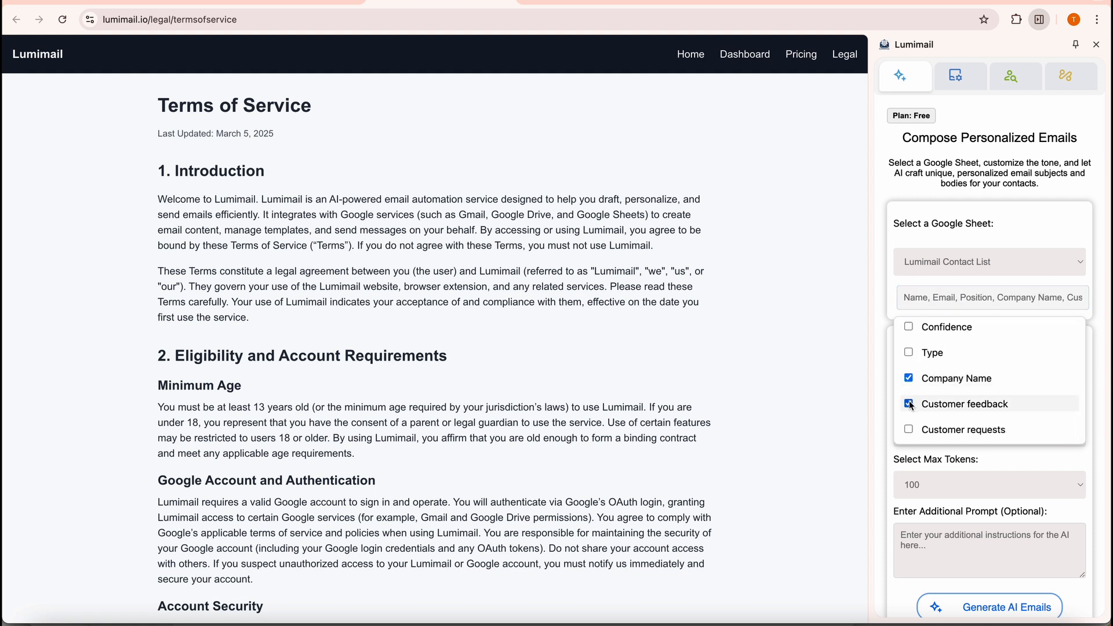
left_click(909, 431)
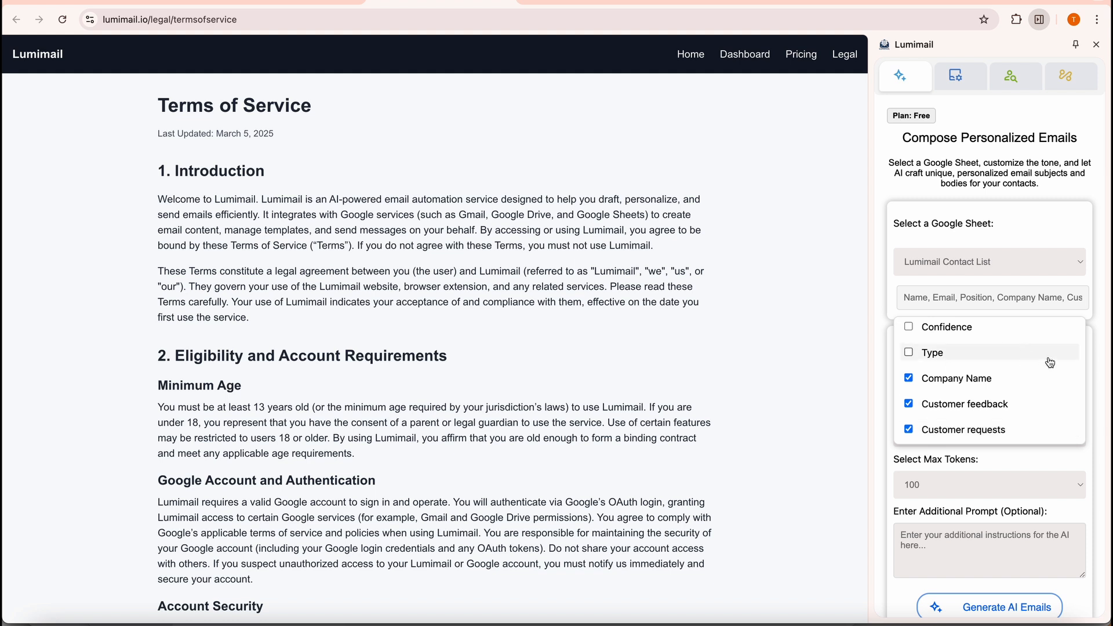
left_click(1058, 306)
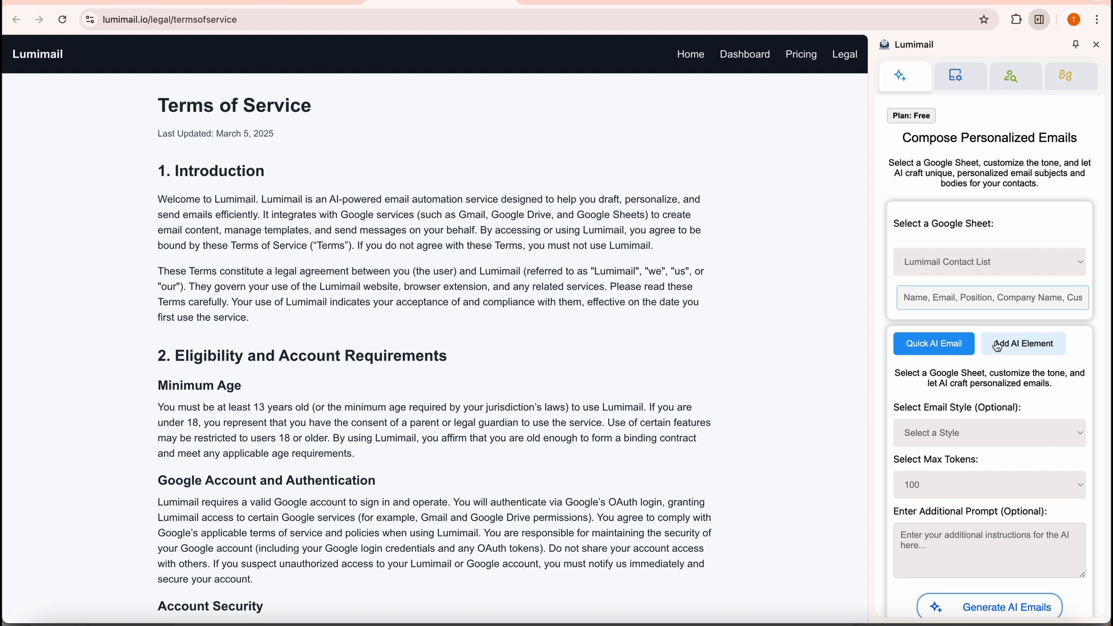
- Set the Quick AI Email style to Casual and the max tokens to 300
left_click(939, 433)
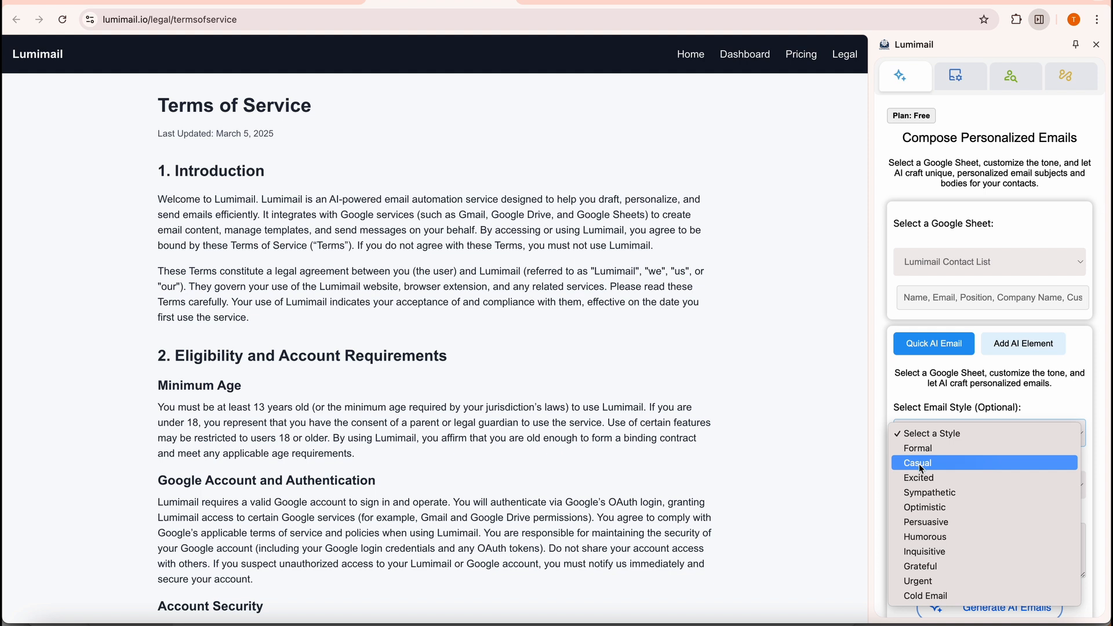
left_click(919, 464)
left_click(928, 485)
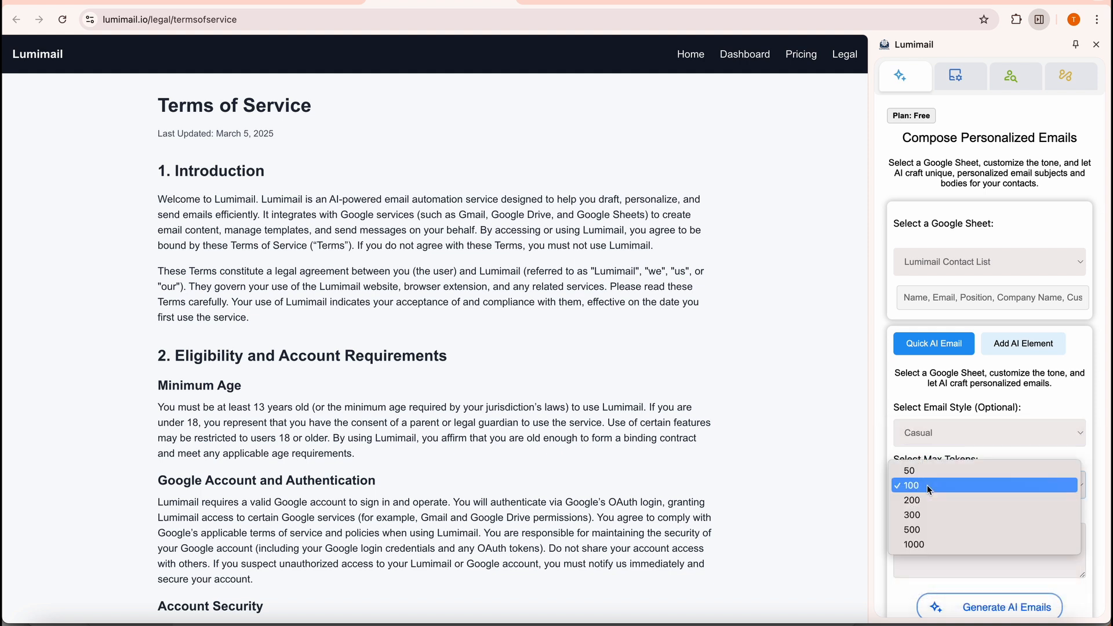
left_click(917, 515)
- Write a prompt introducing the sender and Lumimail's outreach features, requesting an email announcing the new CRM integration to clients, and generate the AI emails
scroll(917, 516, "down", 3)
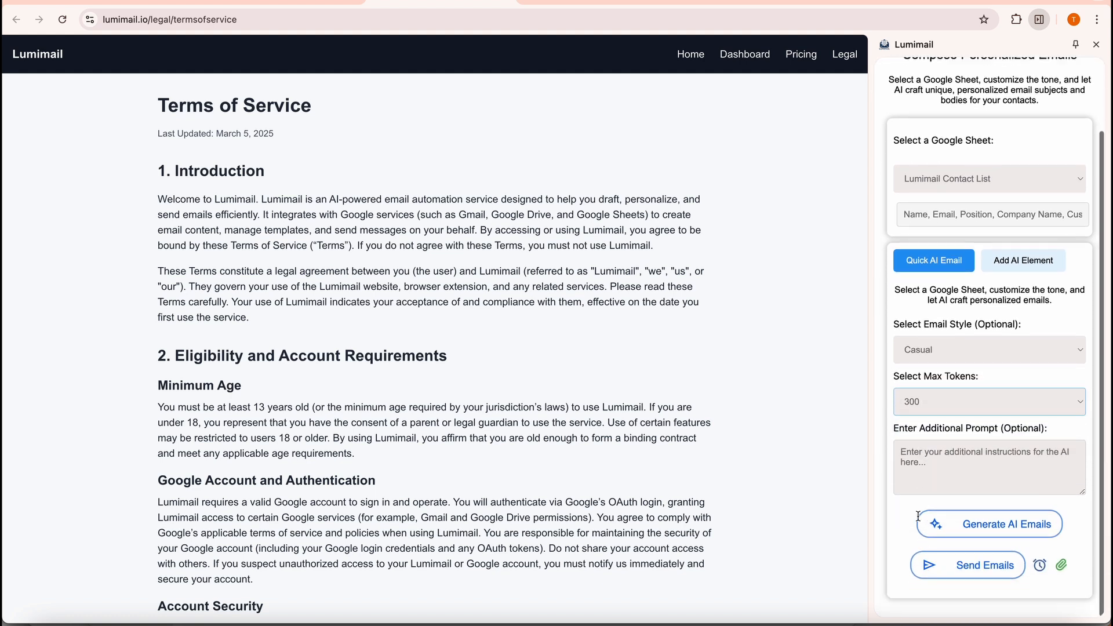
left_click(914, 452)
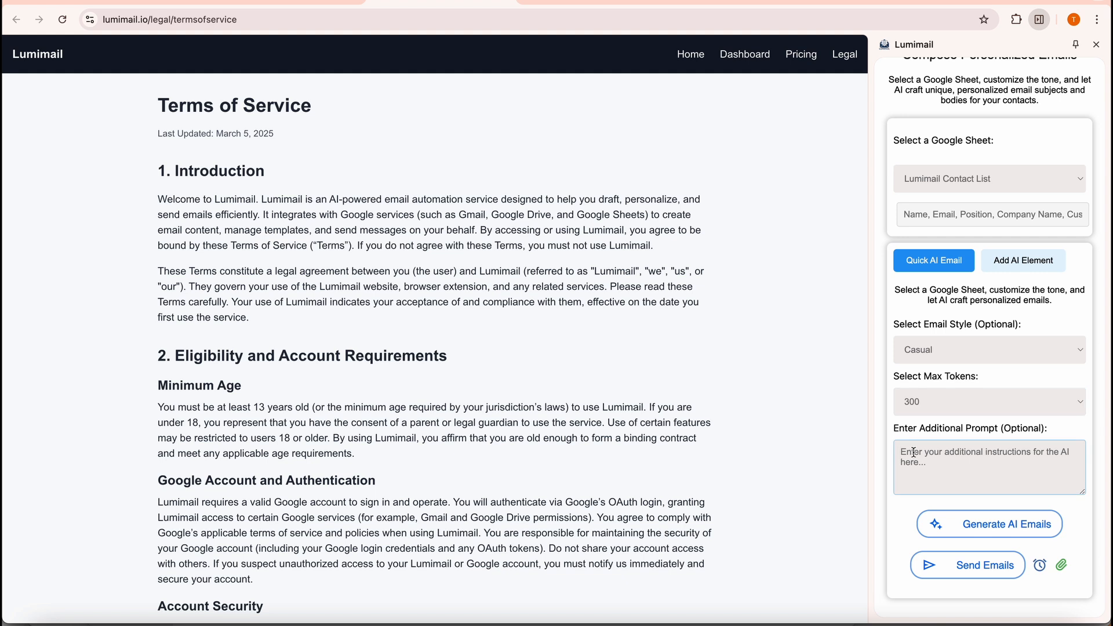
type("I'm Katie from")
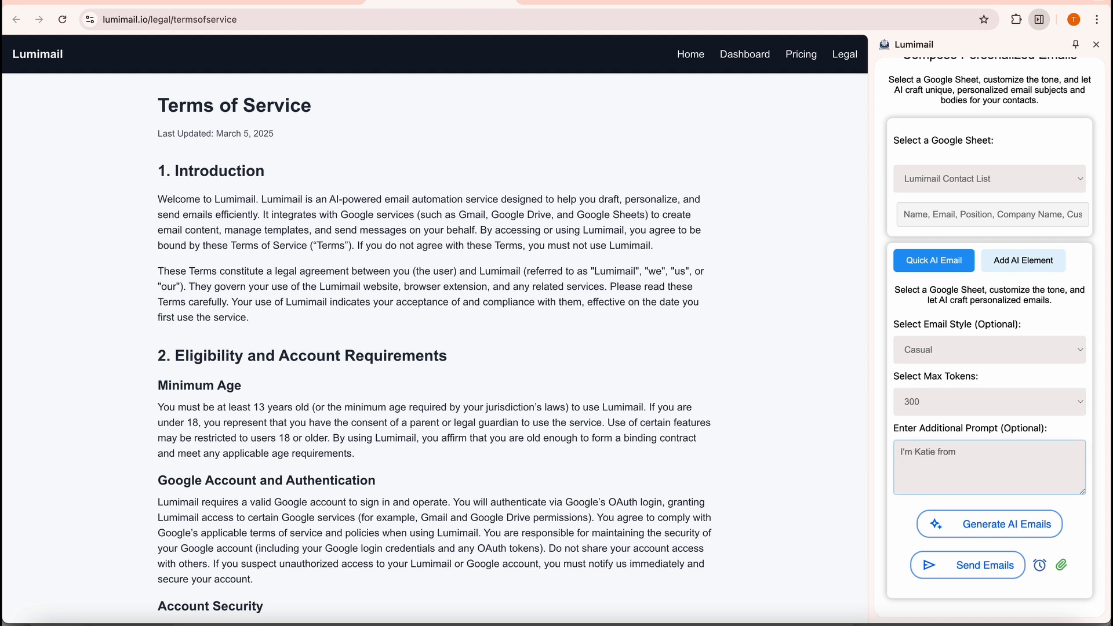
type(" Lumimail - a Chrome extension that boost")
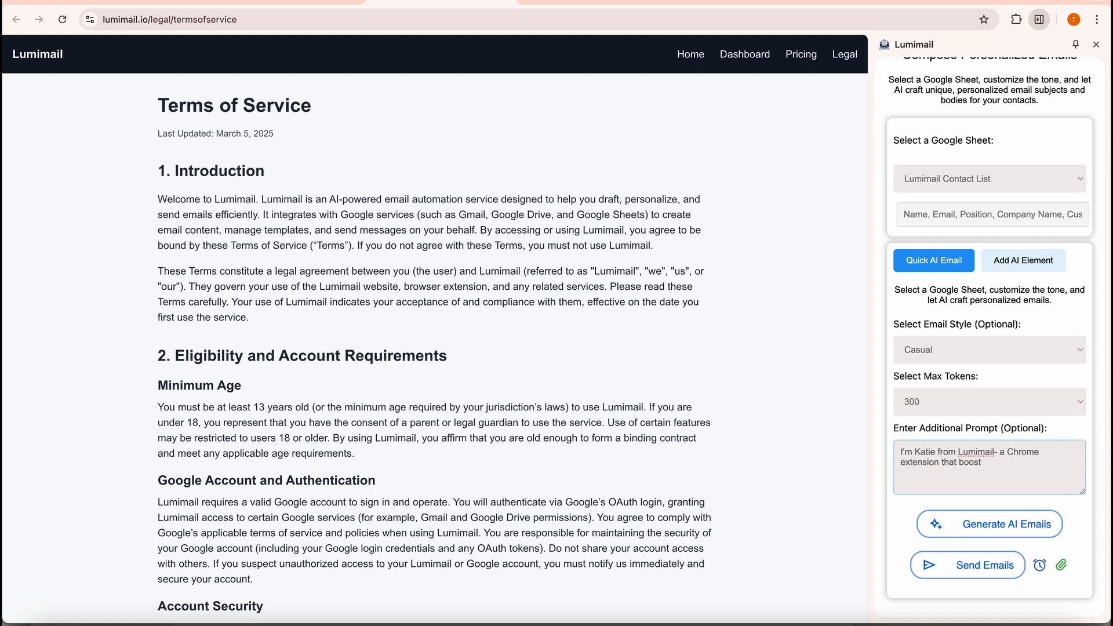
type("s your email outreach with AI-pow")
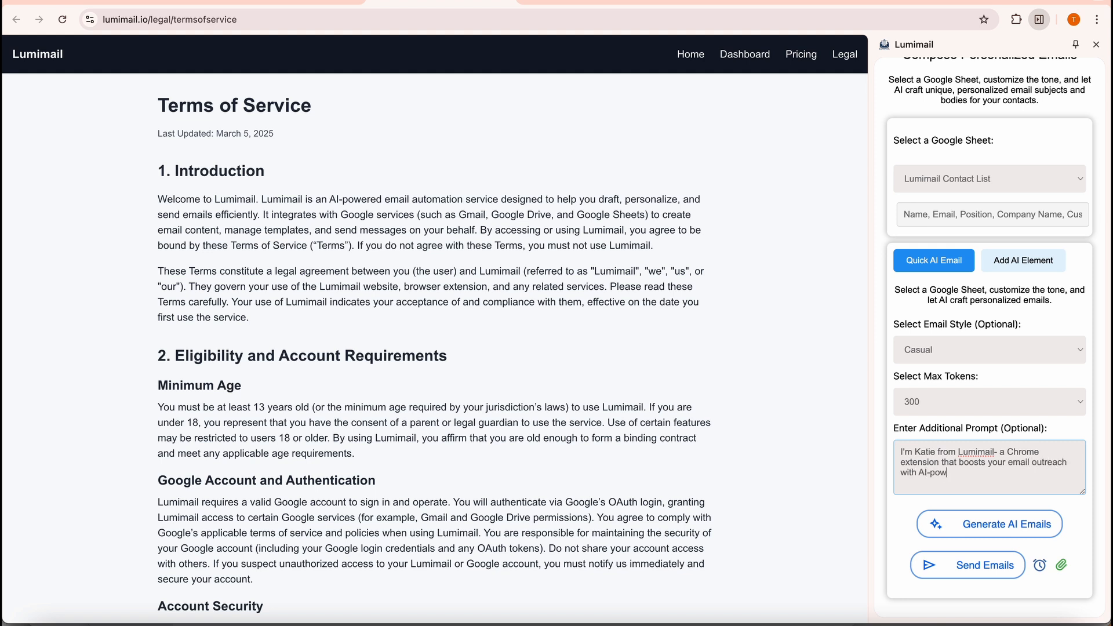
type("ered content, bulk emailing, and Google")
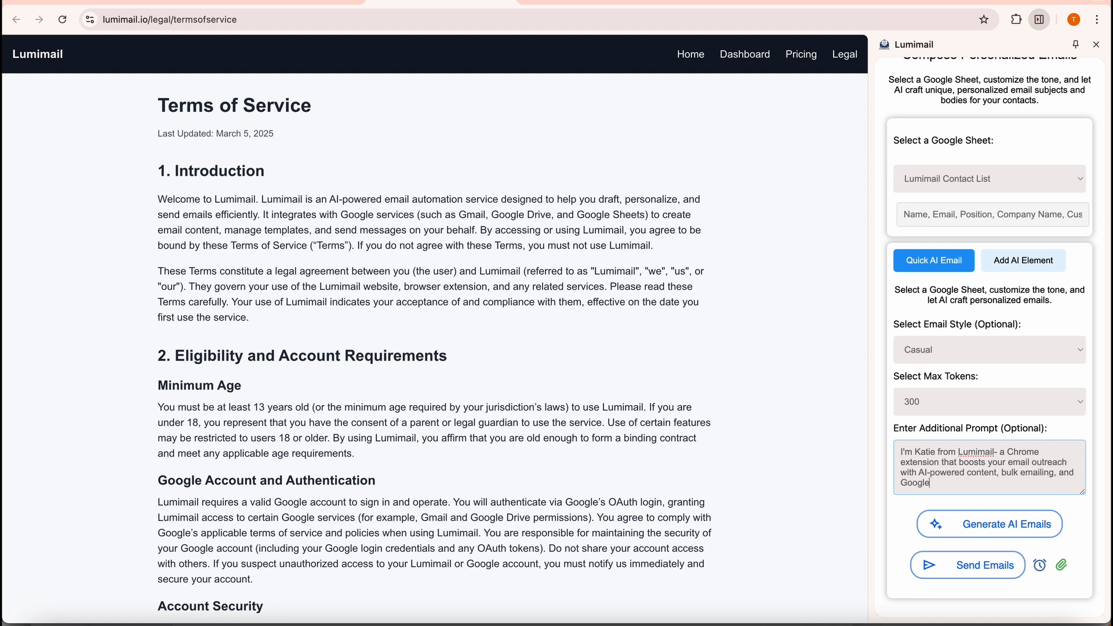
type(" Sheets integration. Please draft an emai")
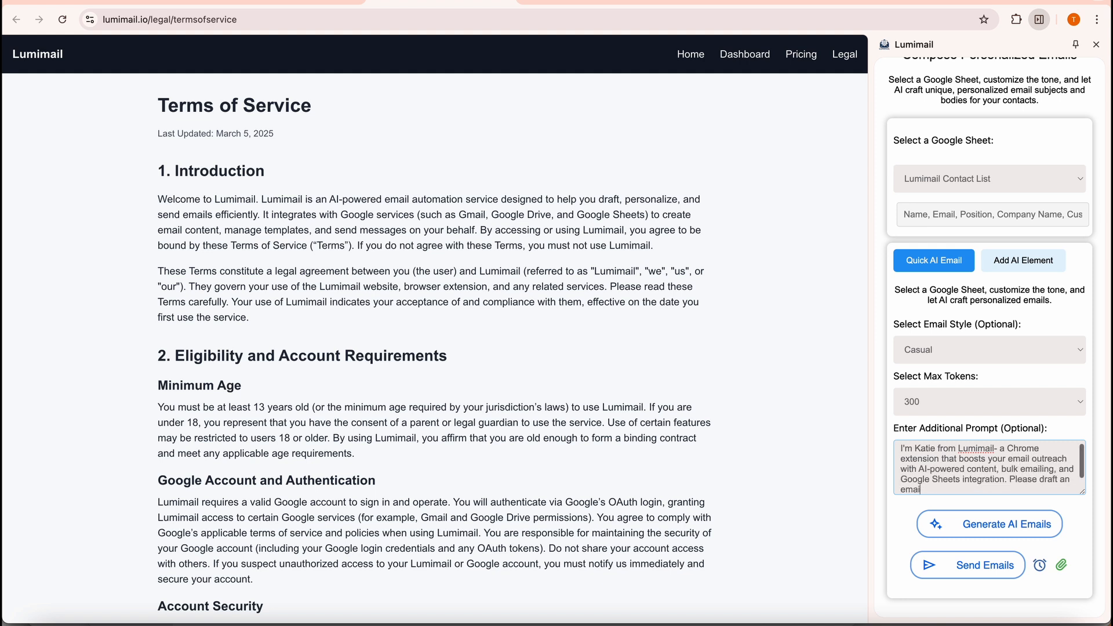
type("l announcing our new CRM integration to our client")
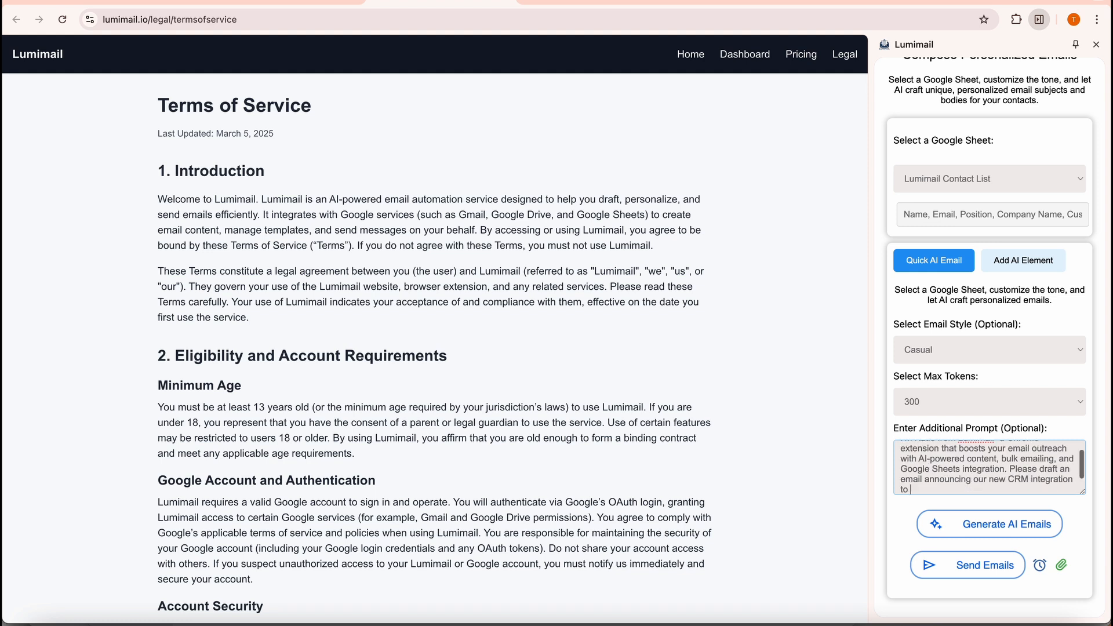
type("s.")
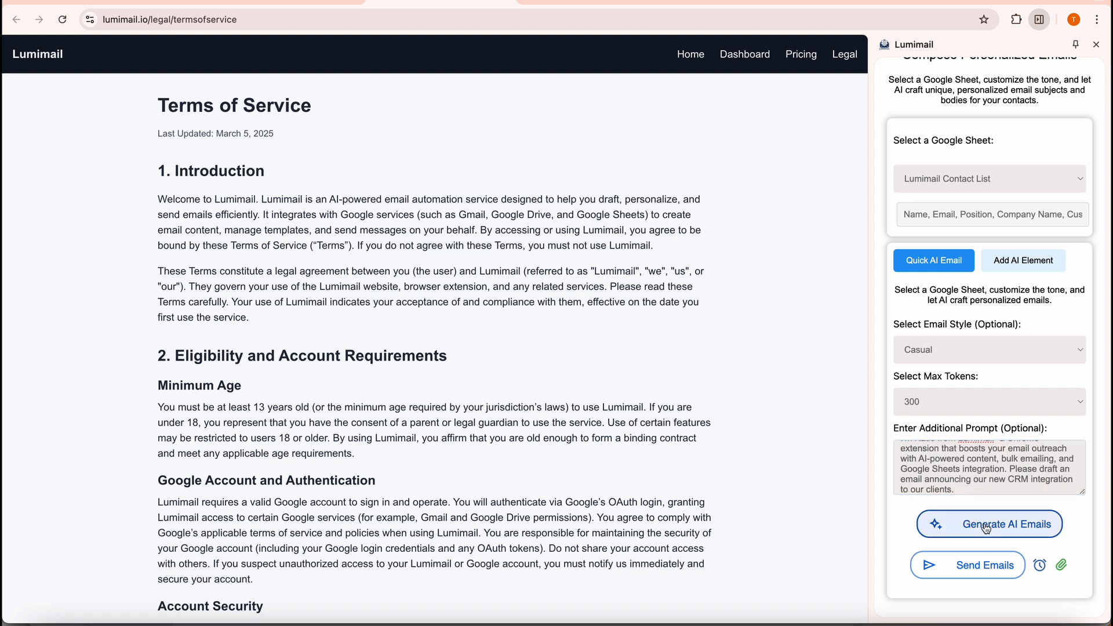
left_click(986, 528)
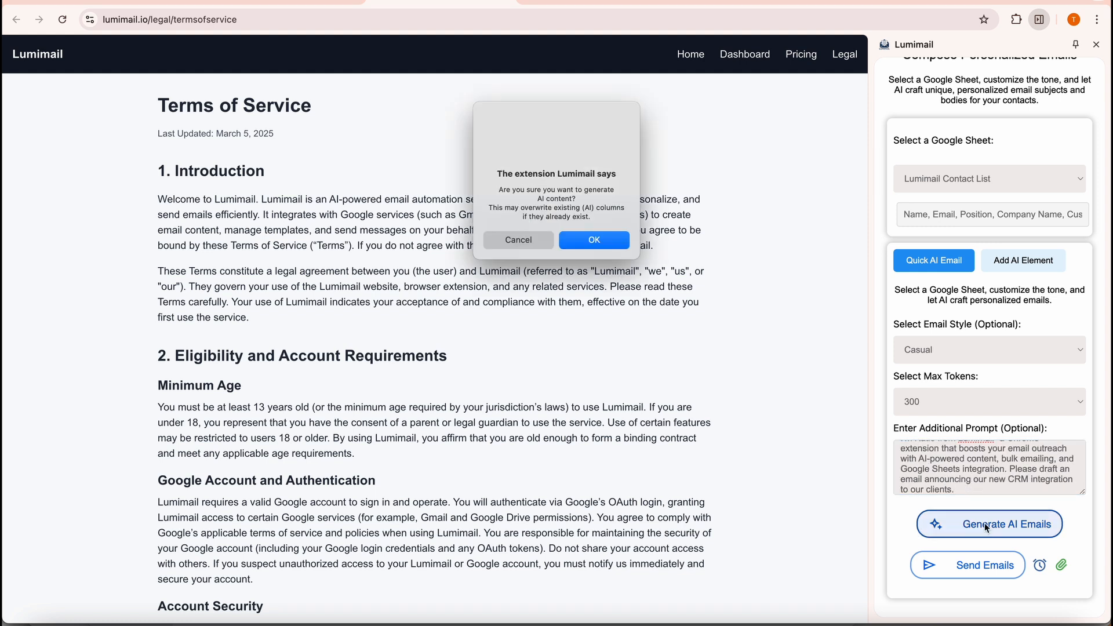
left_click(603, 245)
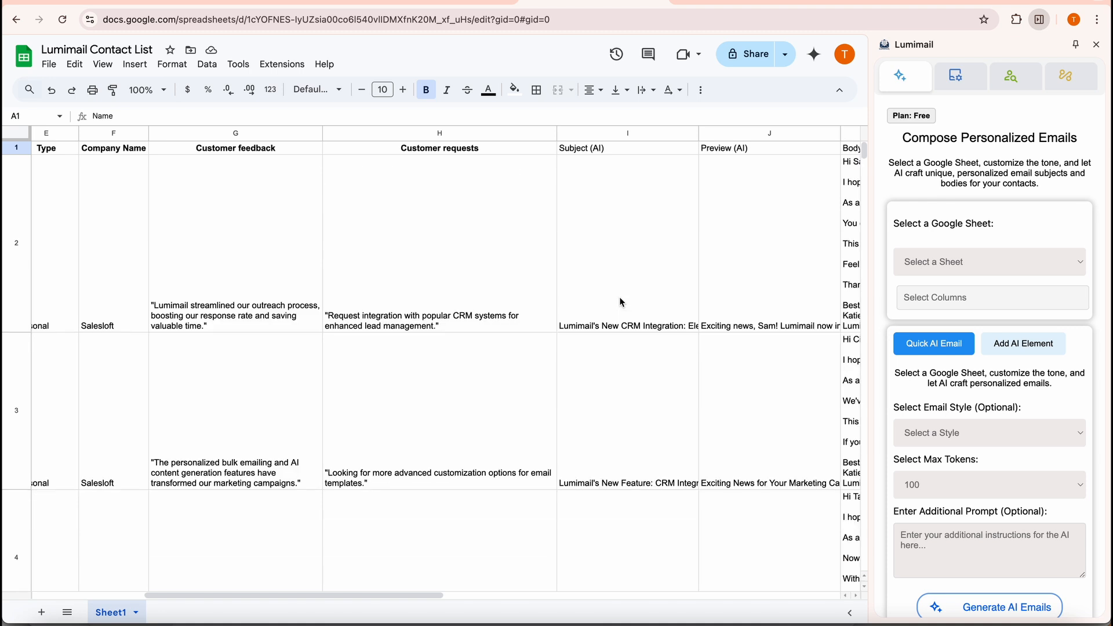
- Examine the generated Subject (AI), Preview (AI) and Body (AI) columns in the Lumimail Contact List sheet, including body cells K2 and K3
scroll(620, 302, "right", 5)
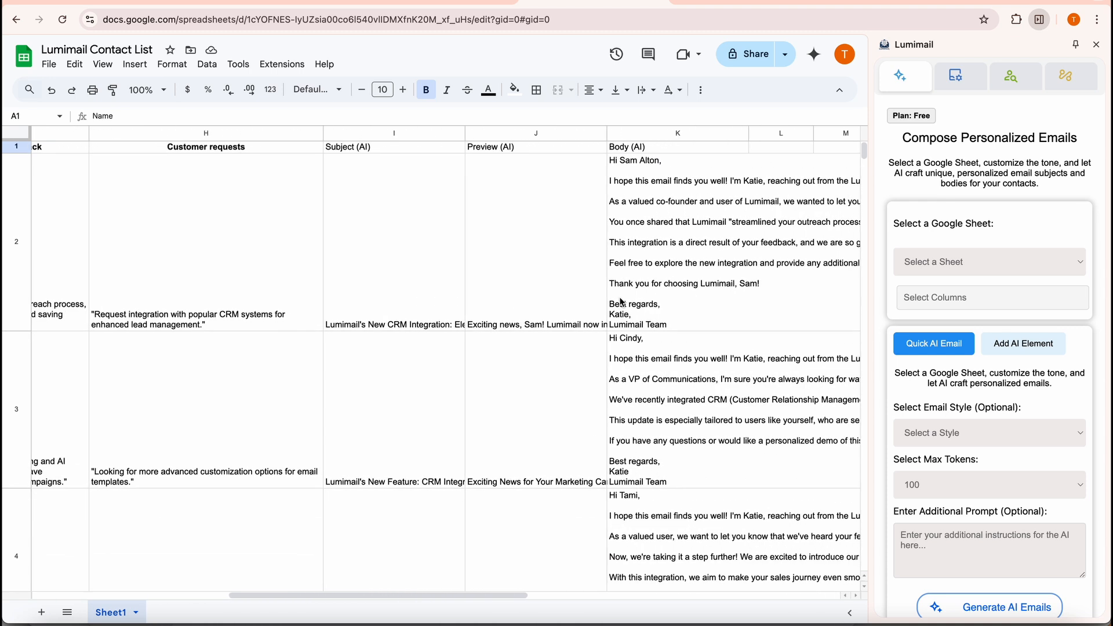
scroll(620, 302, "right", 1)
left_click(644, 270)
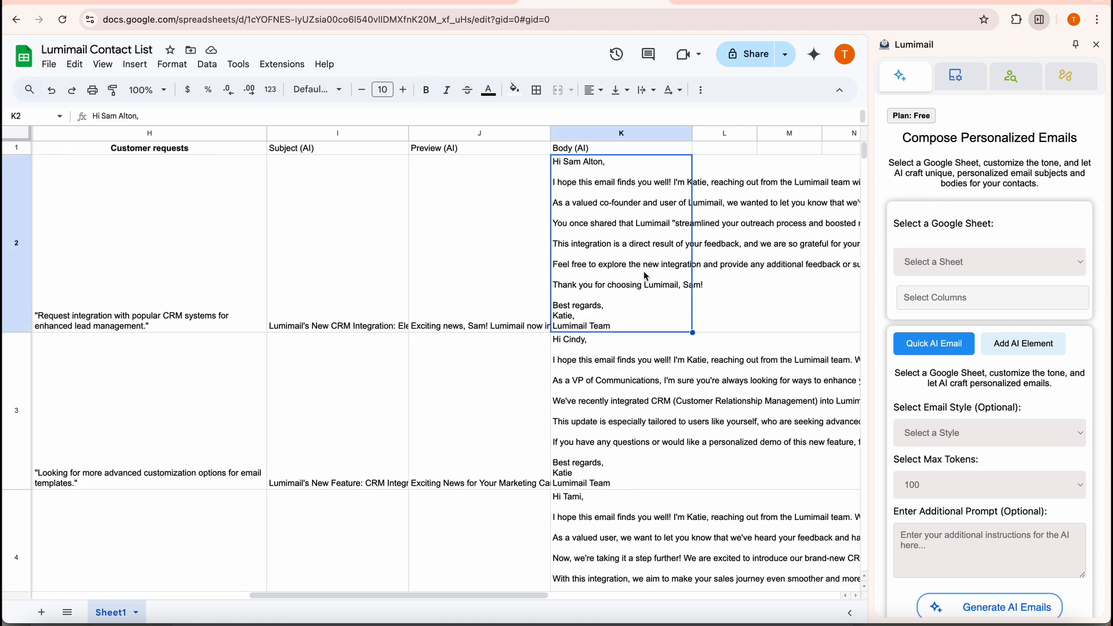
scroll(644, 270, "down", 2)
scroll(644, 271, "up", 2)
scroll(644, 270, "right", 1)
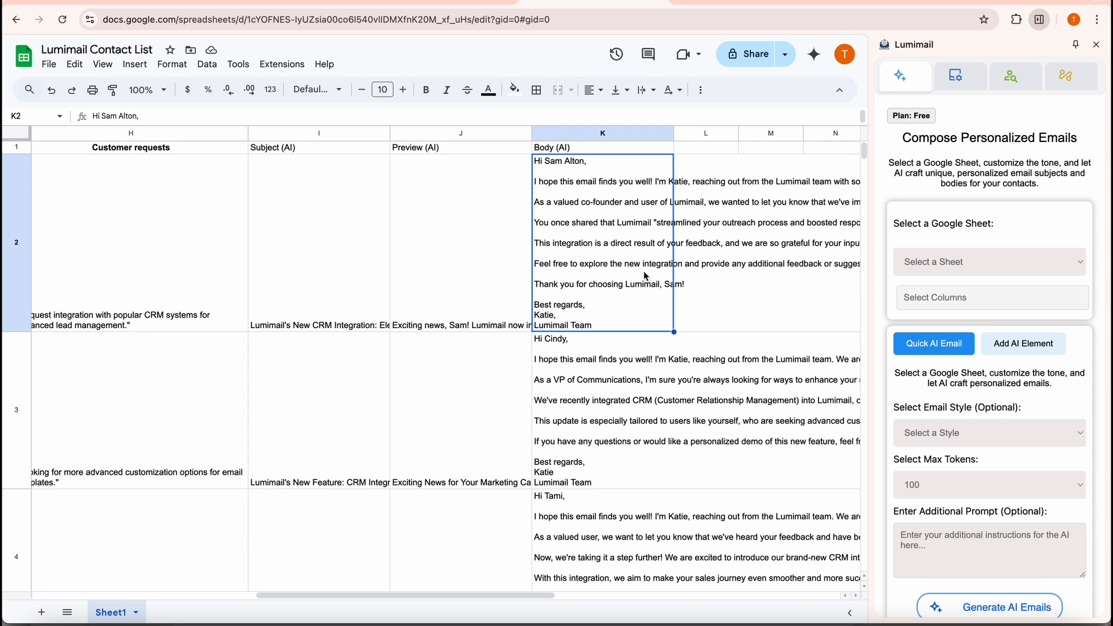
left_click(582, 405)
scroll(582, 406, "left", 10)
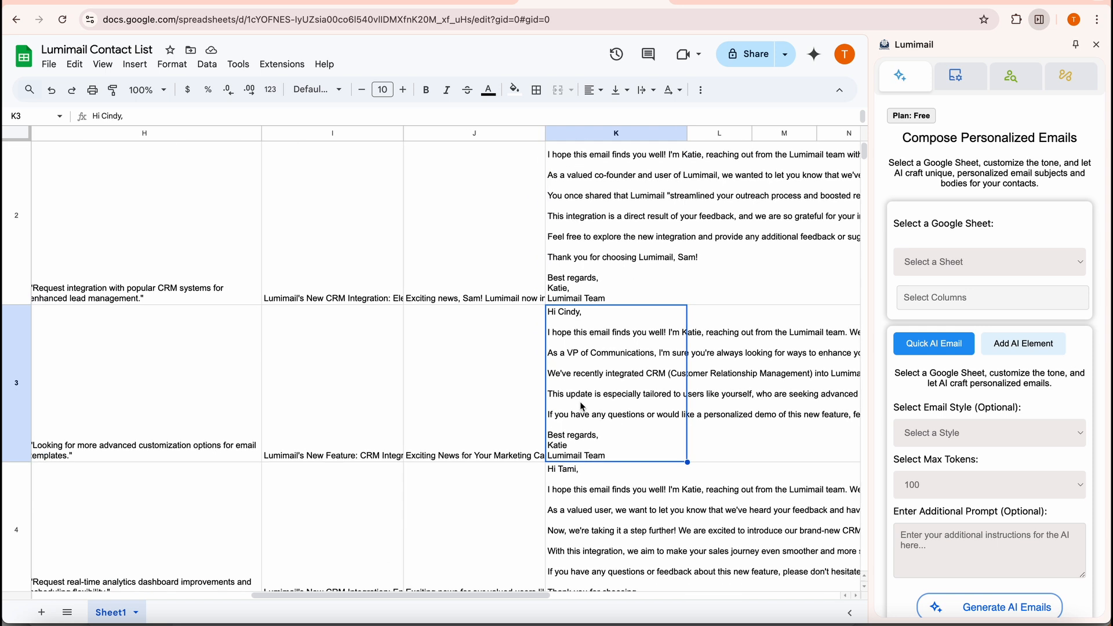
- Compare the generated email bodies, including cell K4, with each contact's position, customer feedback and customer requests
scroll(580, 403, "left", 2)
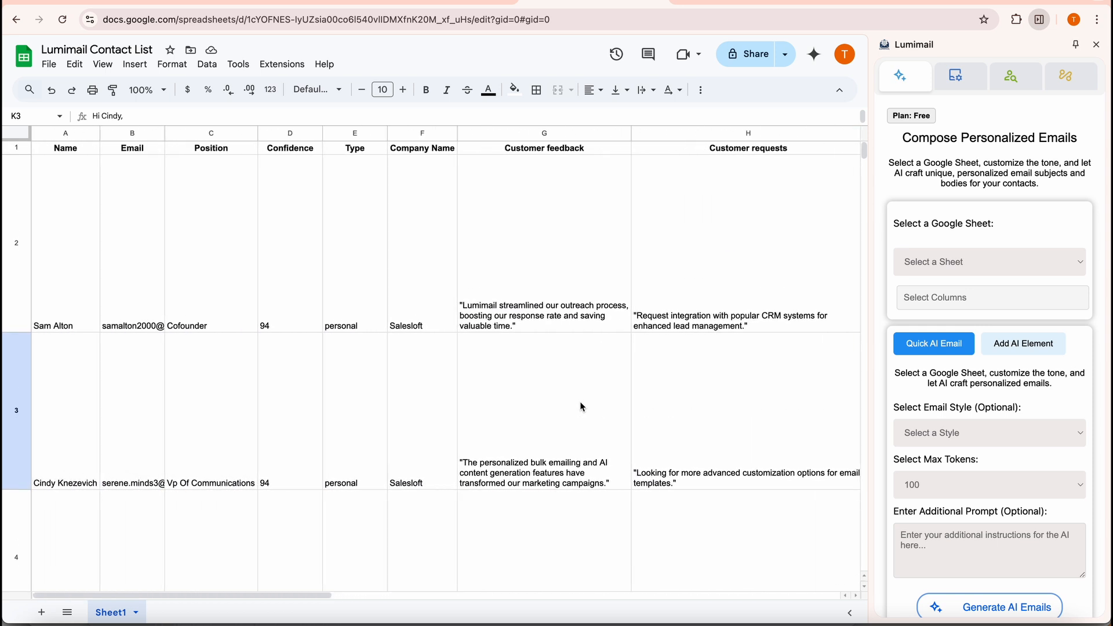
scroll(580, 403, "right", 10)
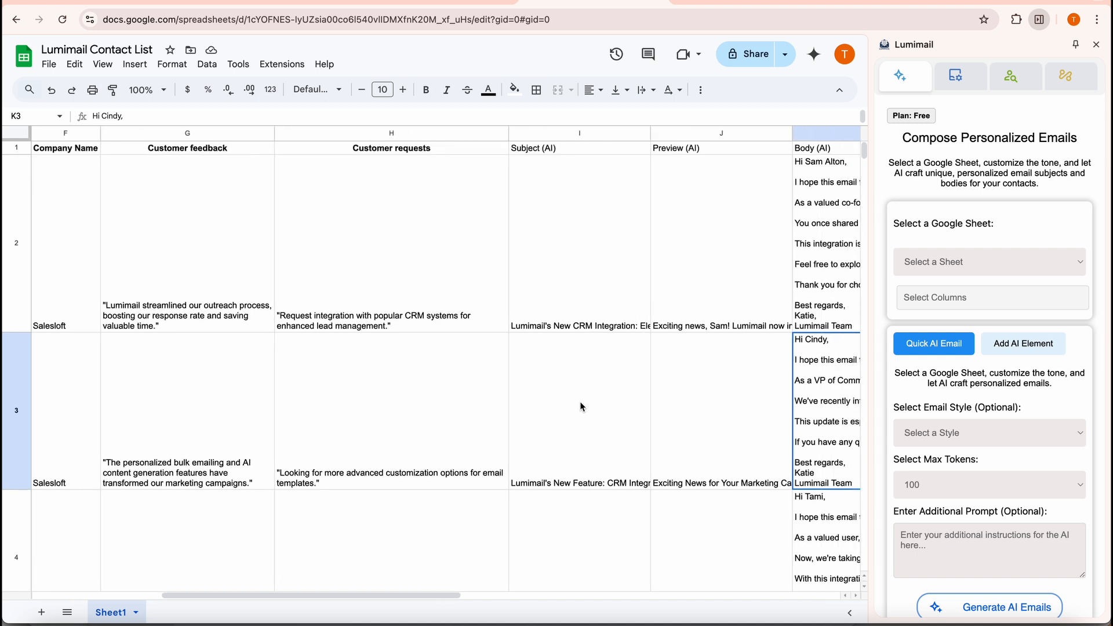
scroll(580, 402, "down", 2)
scroll(580, 401, "right", 3)
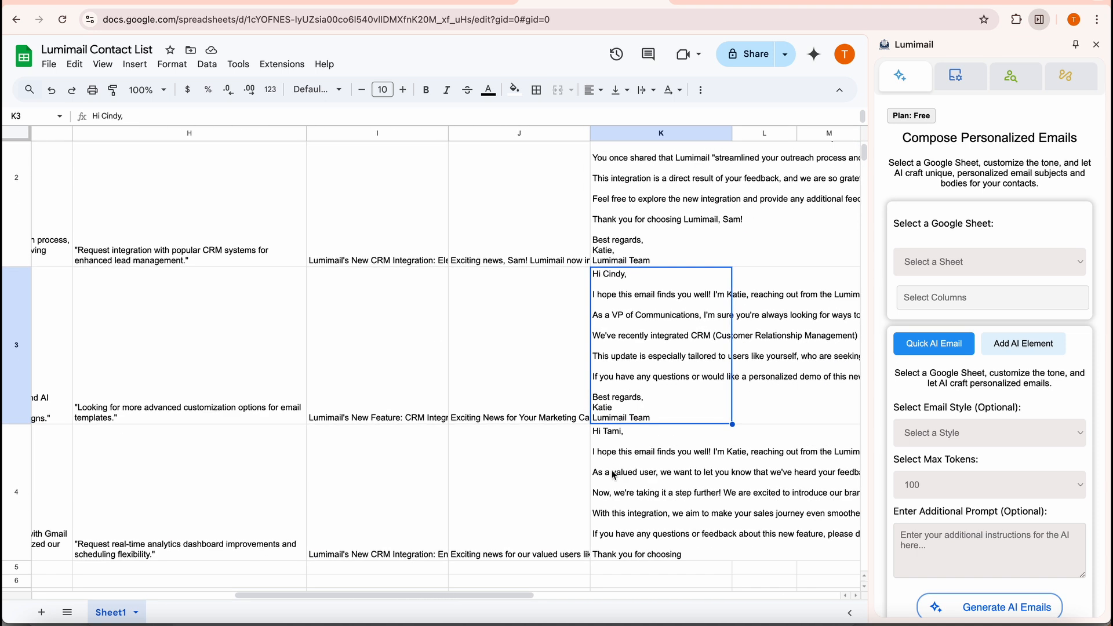
left_click(632, 482)
scroll(640, 439, "up", 2)
scroll(640, 439, "left", 1)
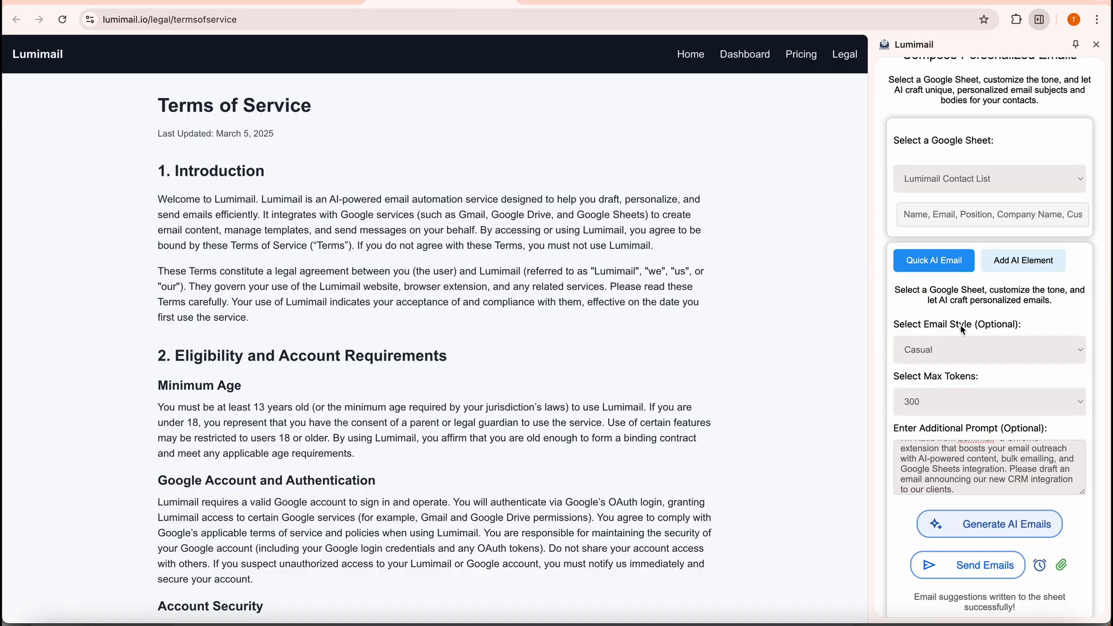
- Attach account_activities_202502.csv and Doc2 from the Attachements folder to the Lumimail emails
scroll(987, 374, "down", 1)
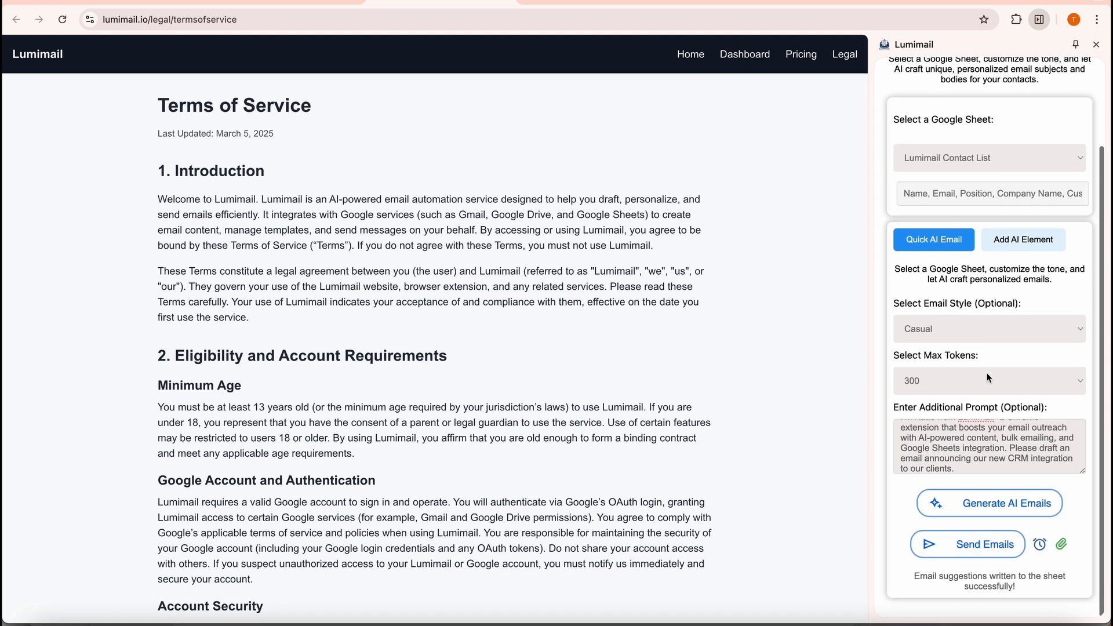
left_click(1061, 546)
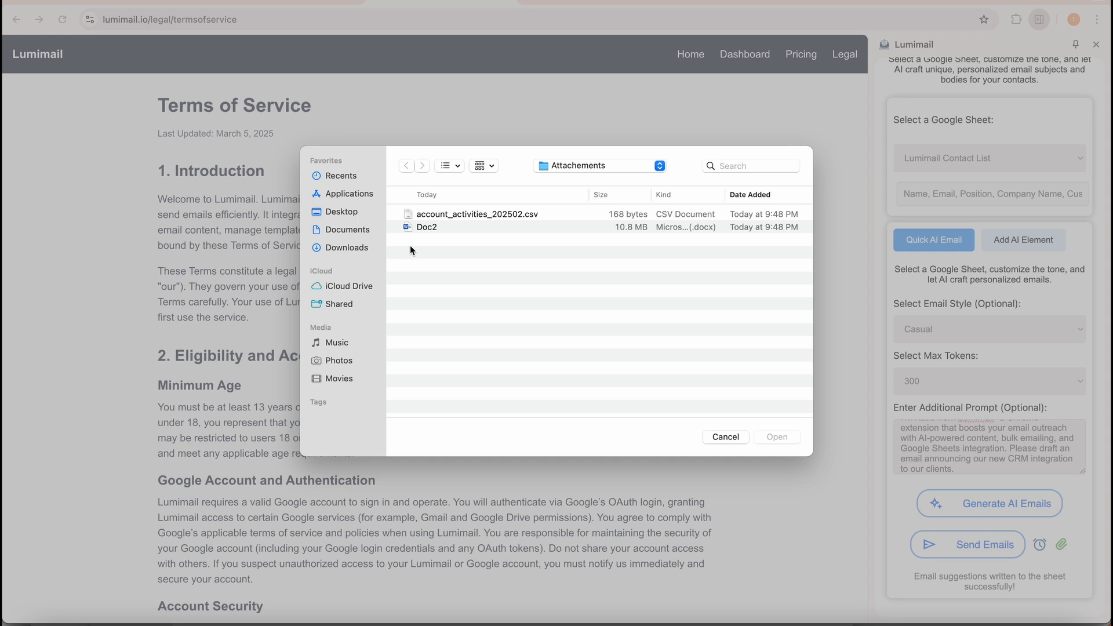
left_click_drag(410, 245, 436, 212)
left_click(776, 437)
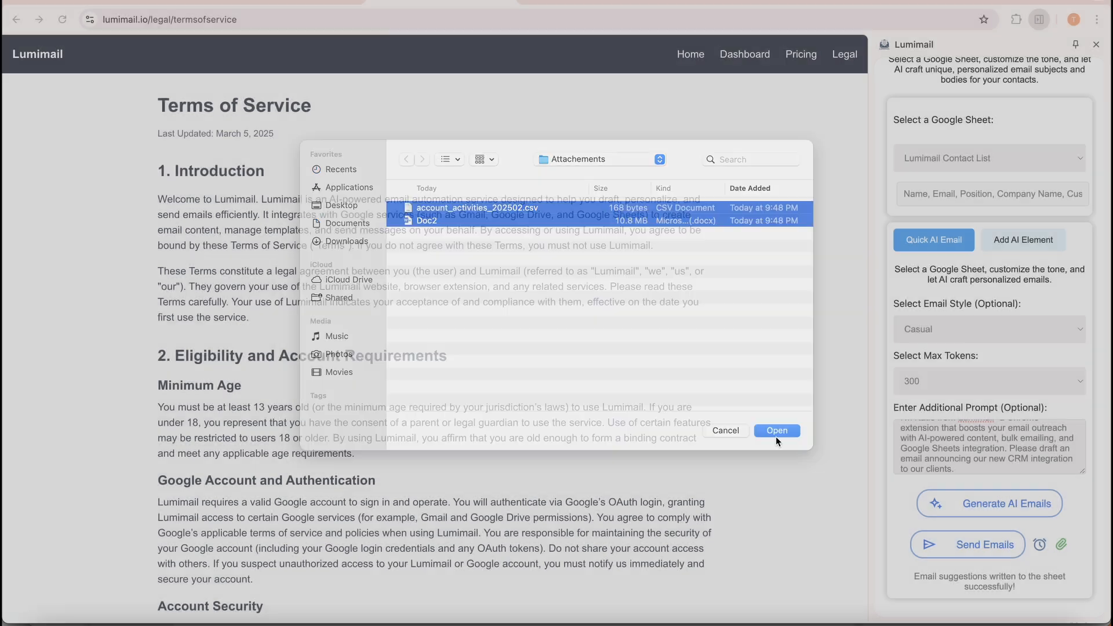
- Send the AI-generated emails with their attachments, confirming that they have been reviewed
scroll(969, 484, "down", 2)
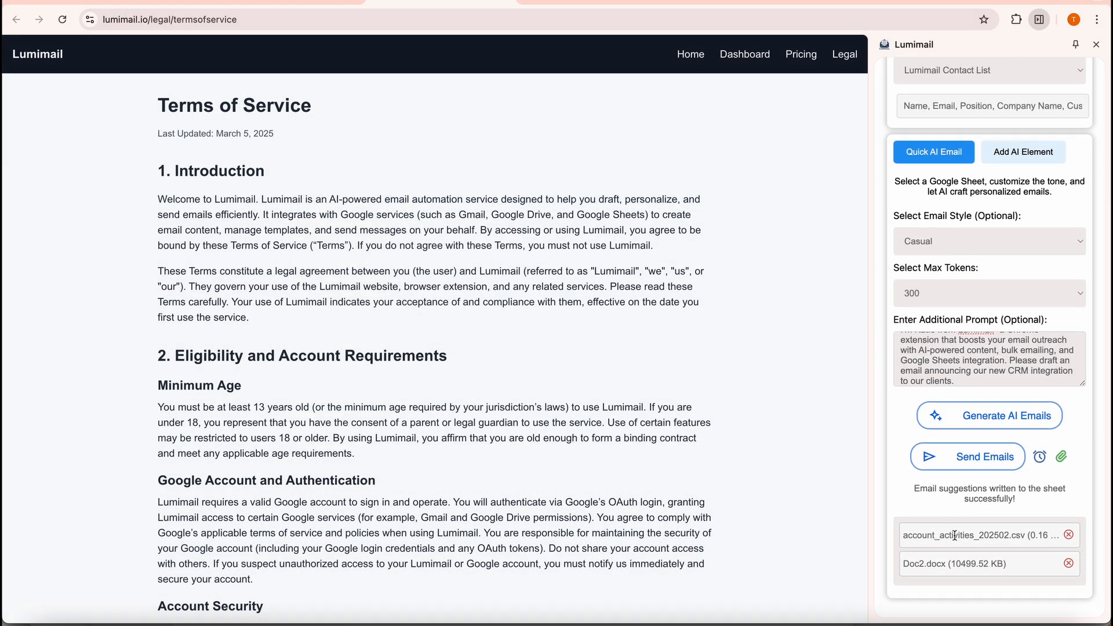
left_click(979, 461)
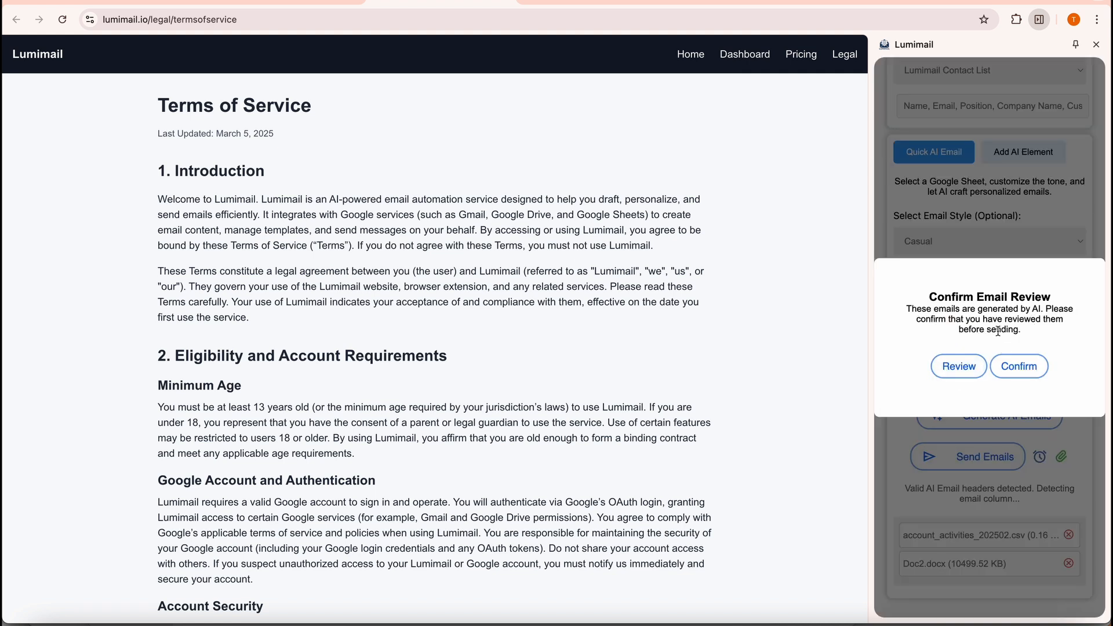
left_click(1016, 367)
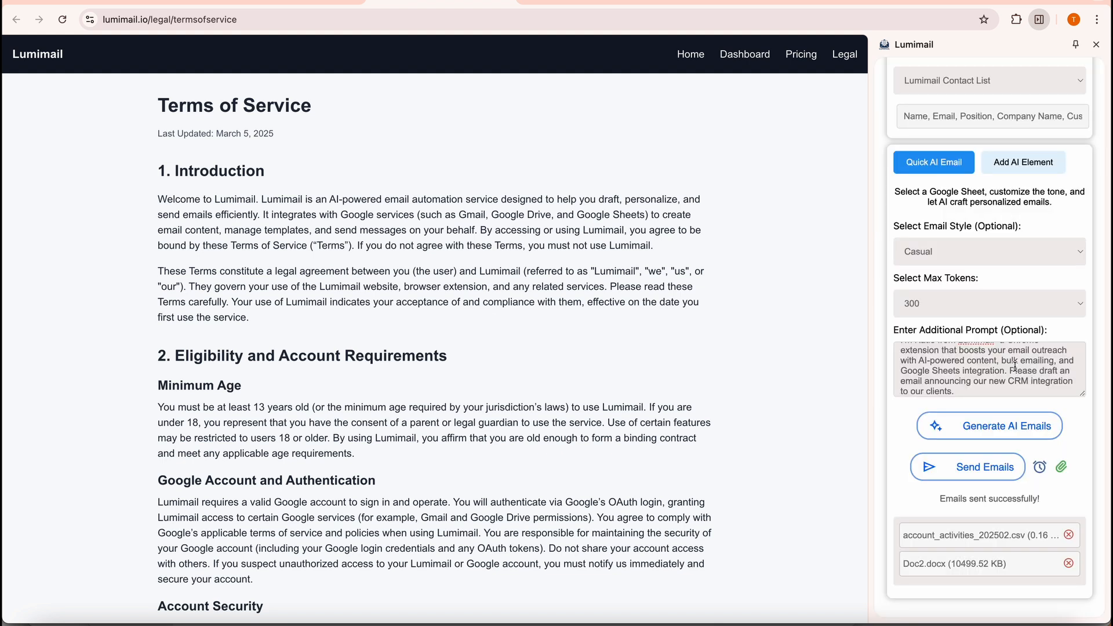
- Switch to Gmail in another browser tab and open the sent email "Lumimail's New Feature: CRM Integration!" to check its text and attachments
left_click(687, 2)
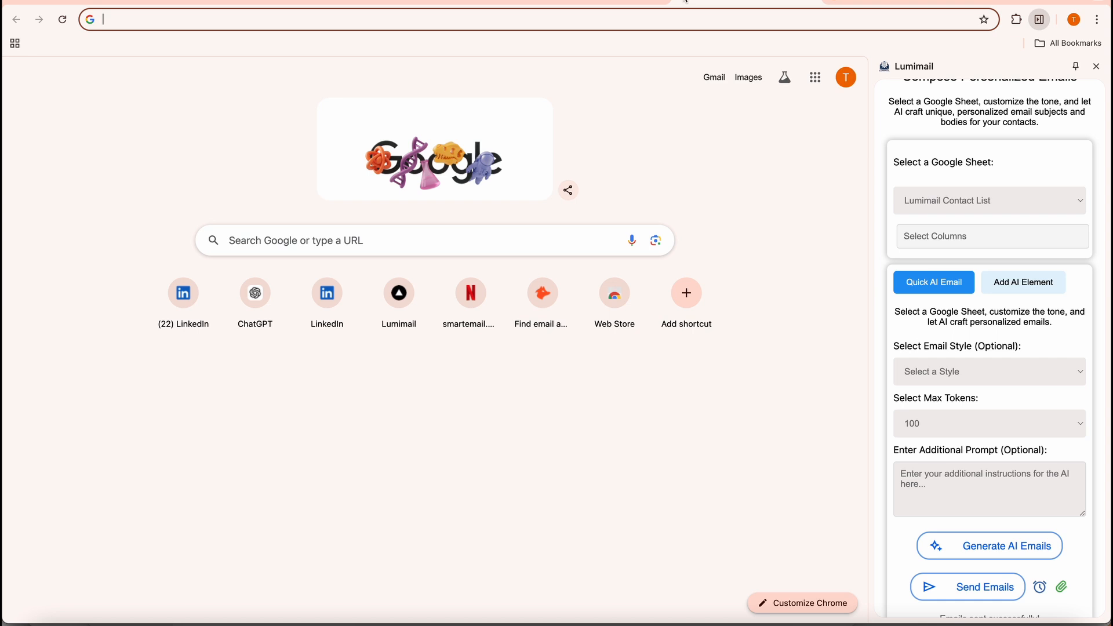
left_click(816, 77)
left_click(693, 271)
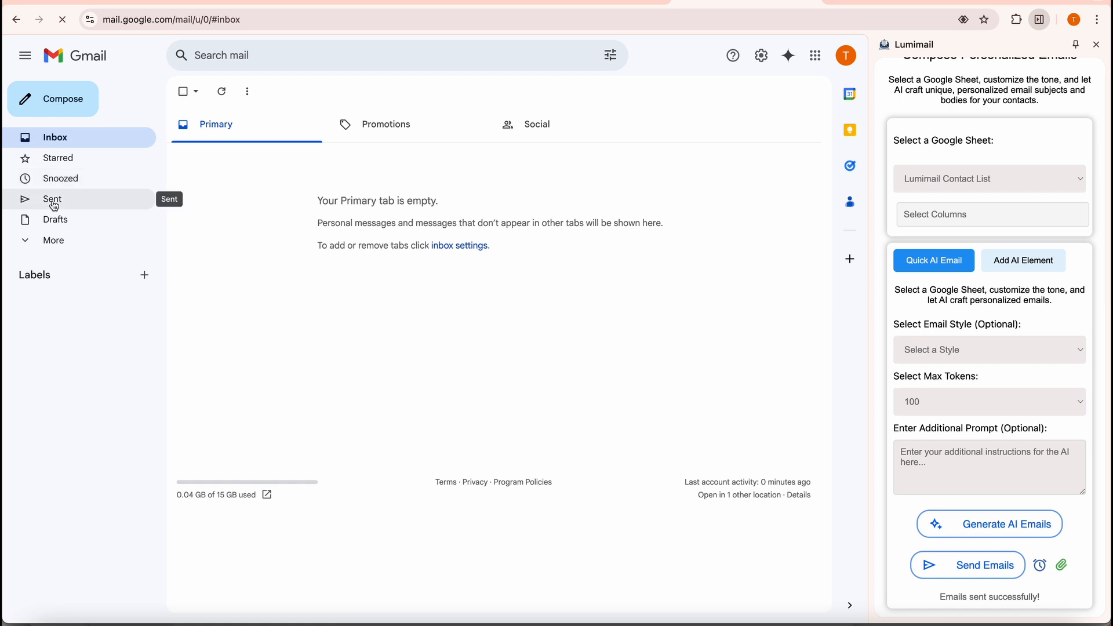
left_click(54, 199)
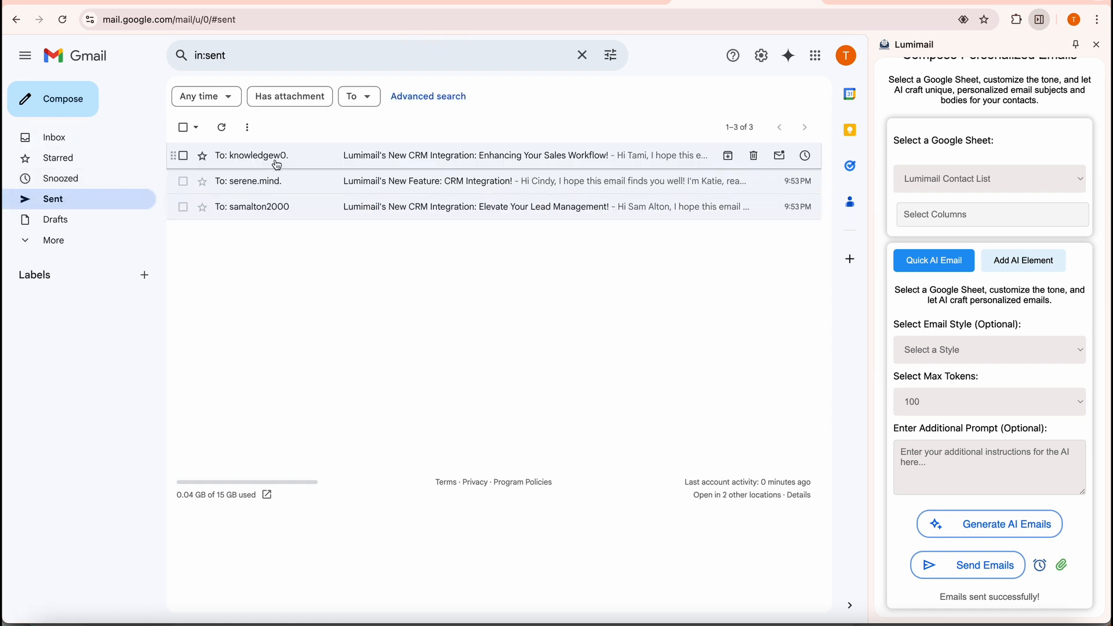
mouse_move(266, 162)
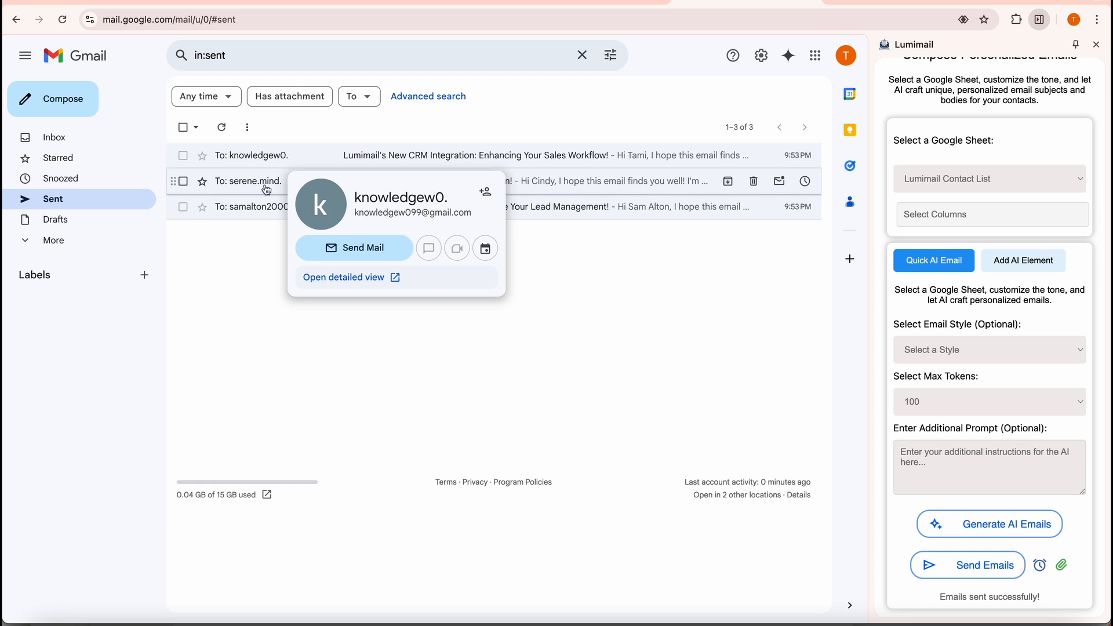
left_click(267, 188)
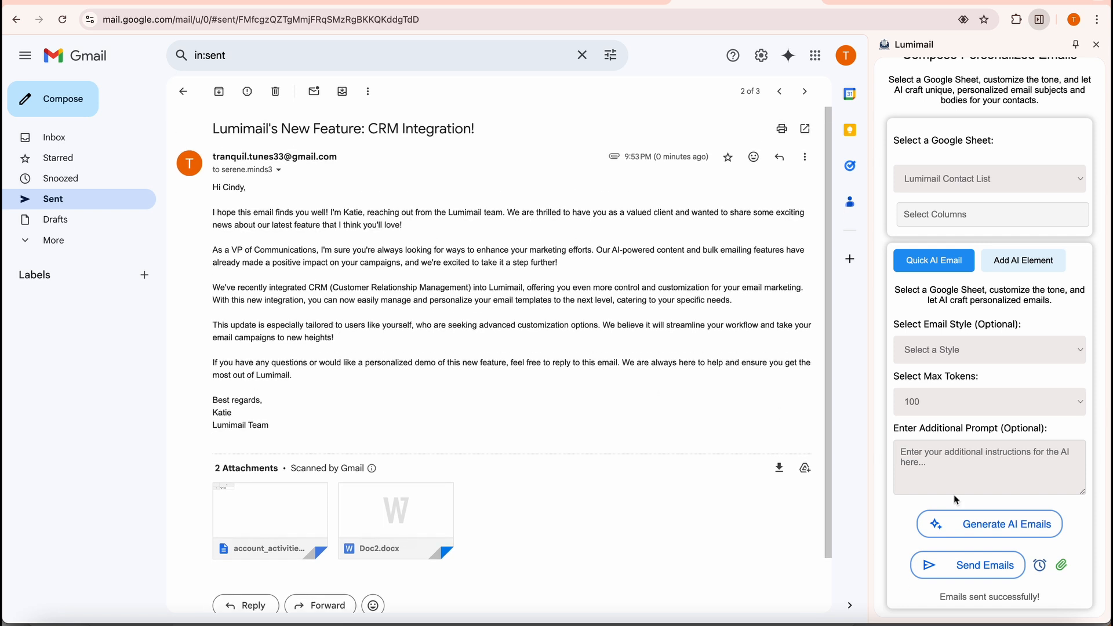
- Open Lumimail's Email Scheduler and set the first run to 03/18/2025, 12:31 AM
left_click(1041, 567)
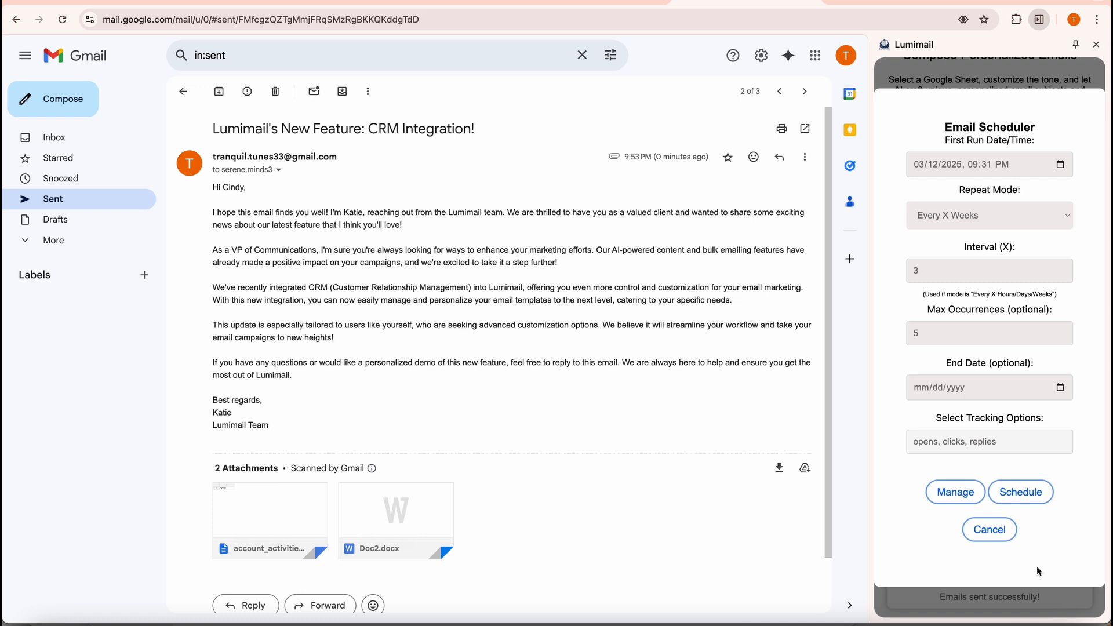
left_click(1061, 164)
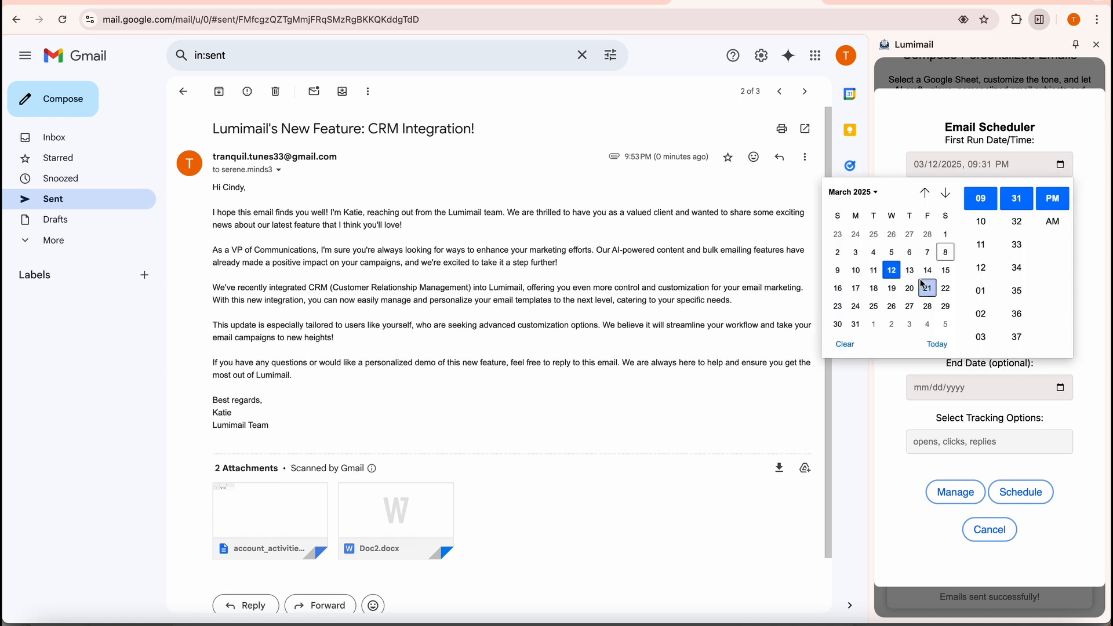
left_click(874, 289)
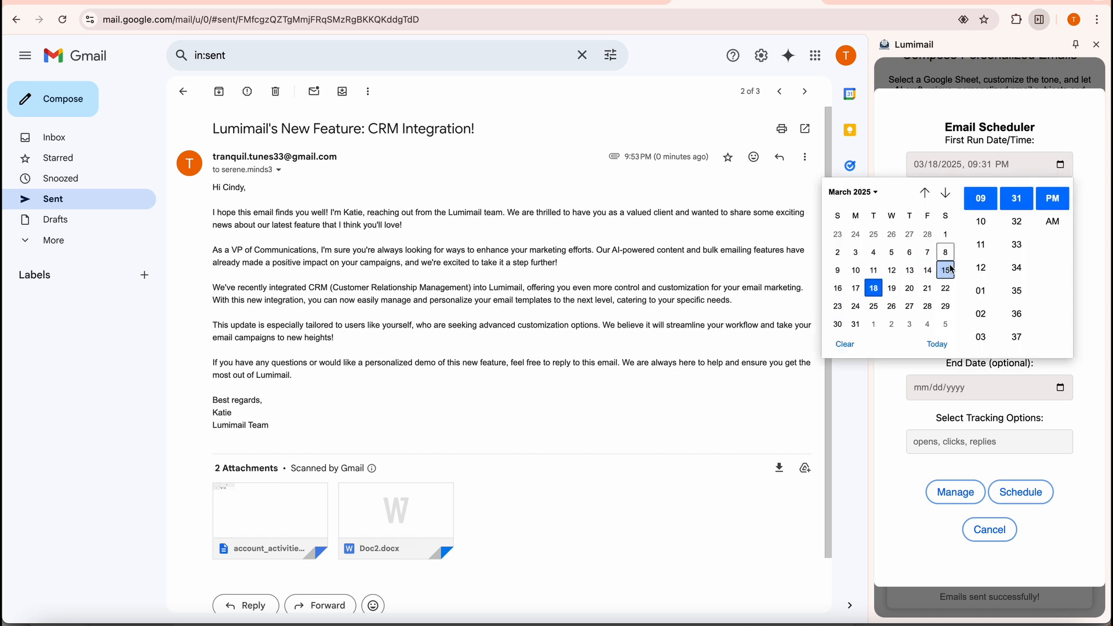
left_click(988, 269)
left_click(1051, 226)
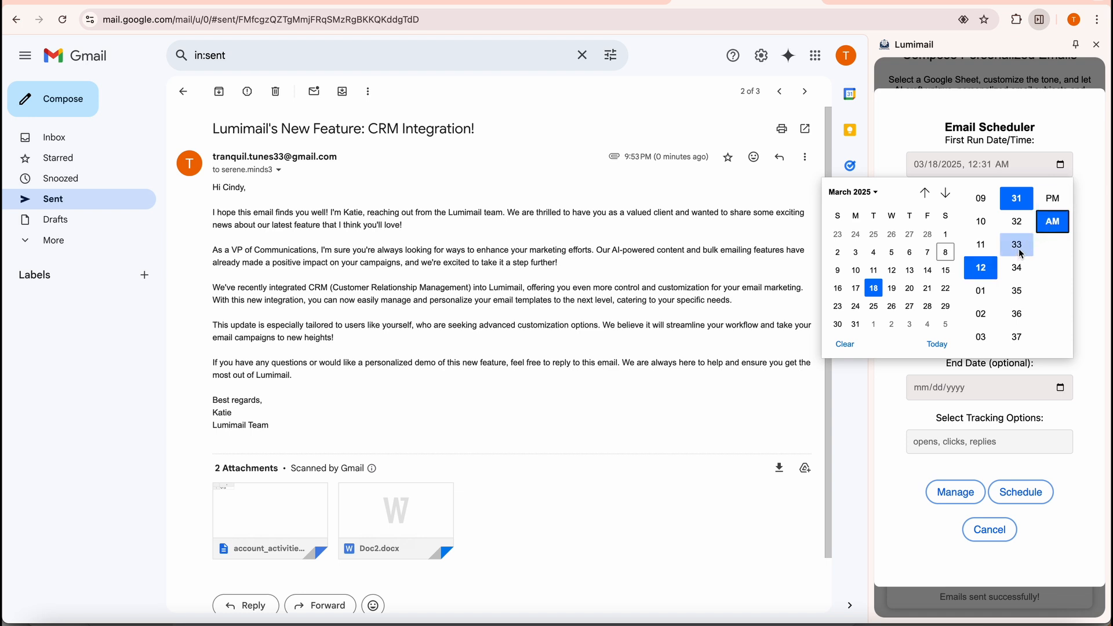
left_click(1086, 266)
- Set the repeat mode to Multiple Days a Week on Mon, Wed and Fri, with a maximum of 6 occurrences
left_click(986, 218)
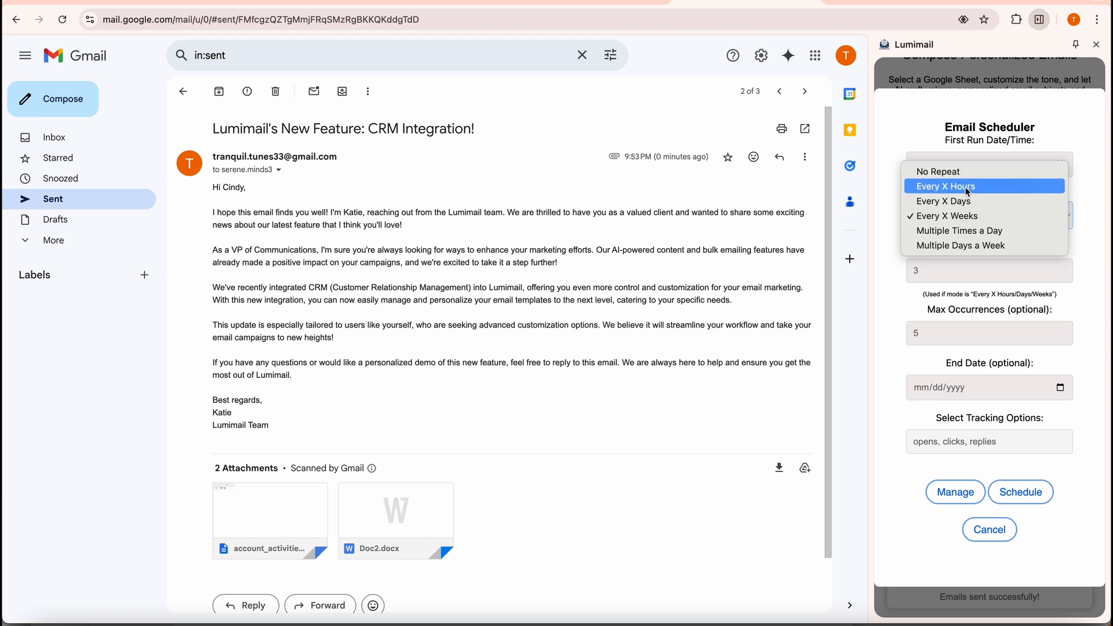
left_click(963, 247)
left_click(916, 266)
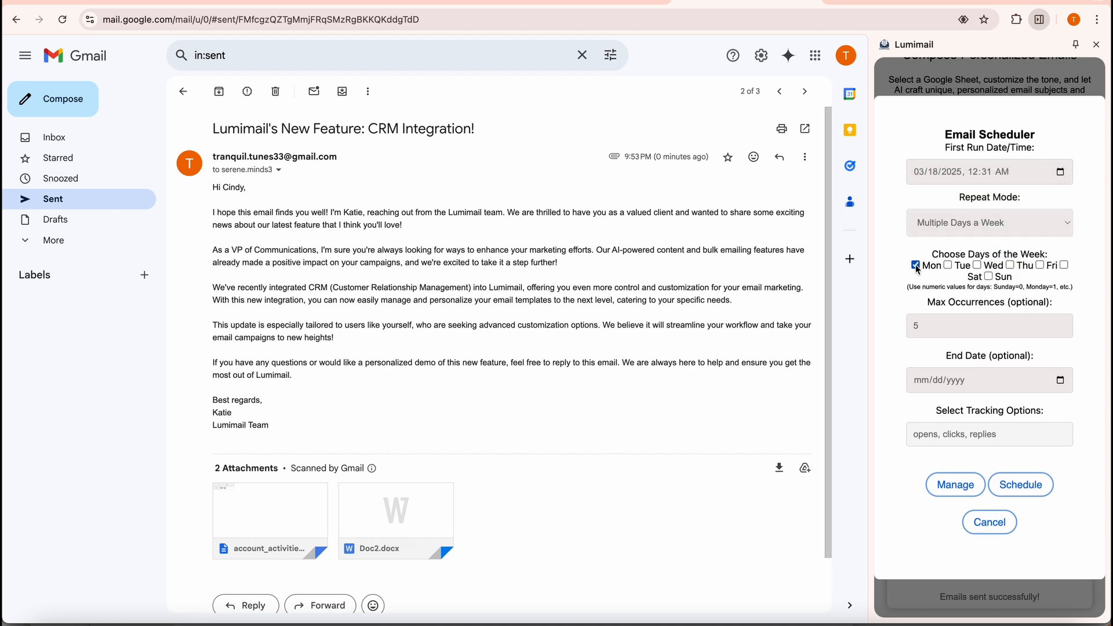
left_click(978, 266)
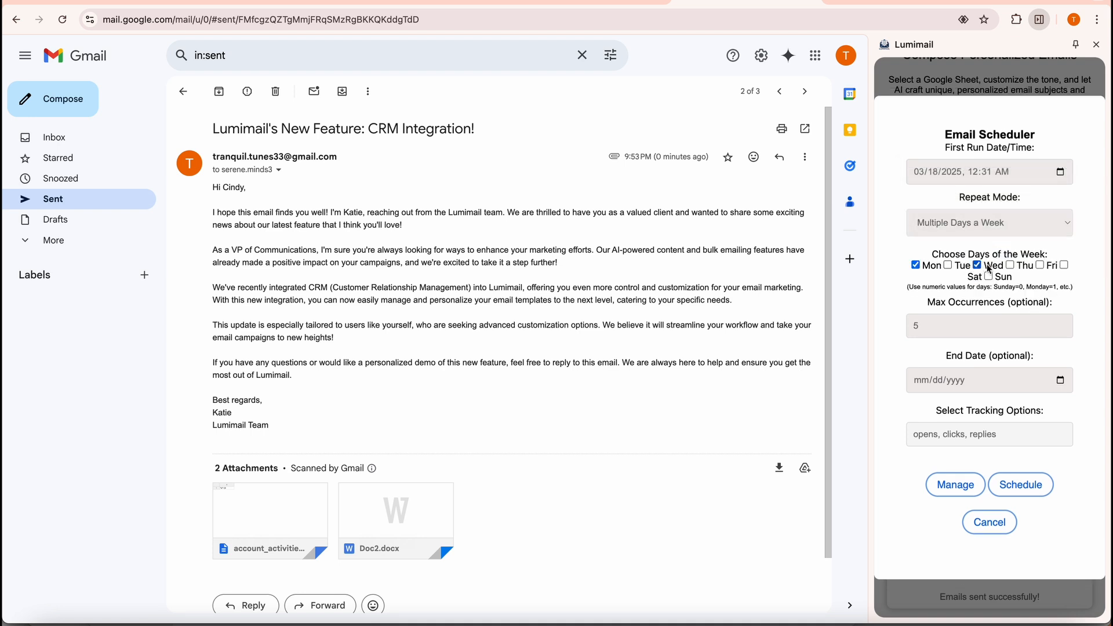
left_click(1041, 265)
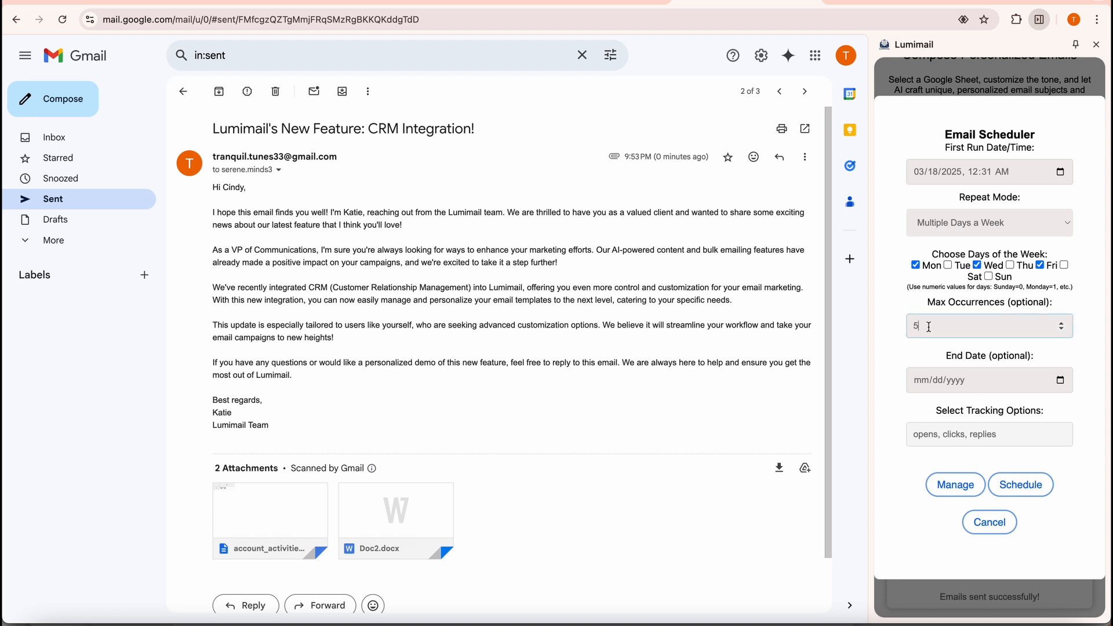
left_click_drag(930, 328, 910, 327)
type("6")
- Switch the Track Opens and Track Clicks options off and back on
left_click(945, 439)
left_click(959, 478)
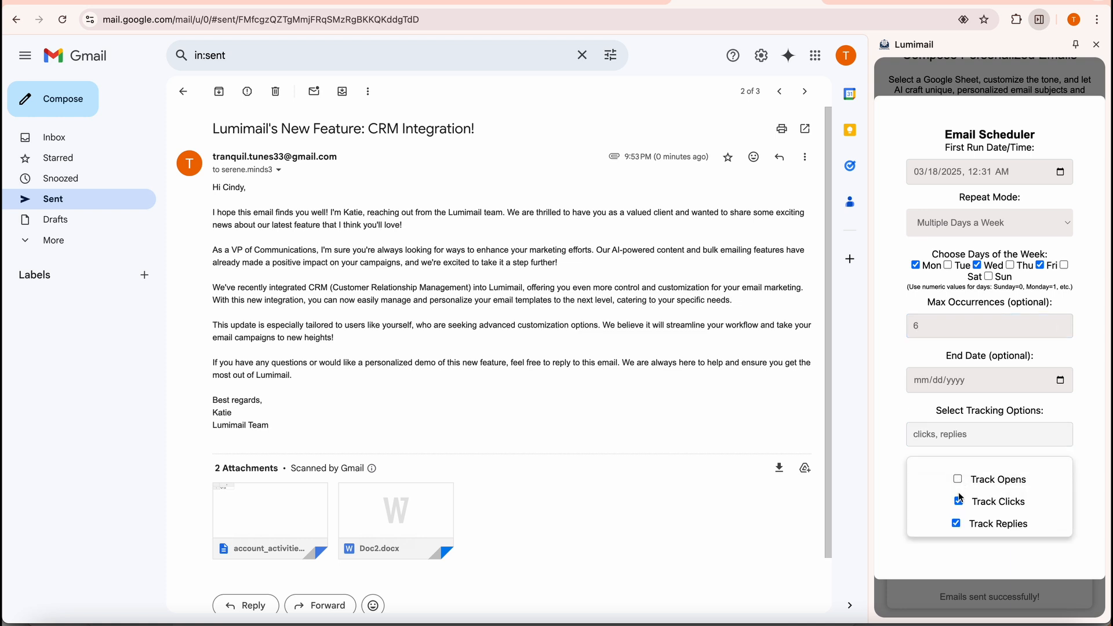
left_click(960, 502)
left_click(959, 480)
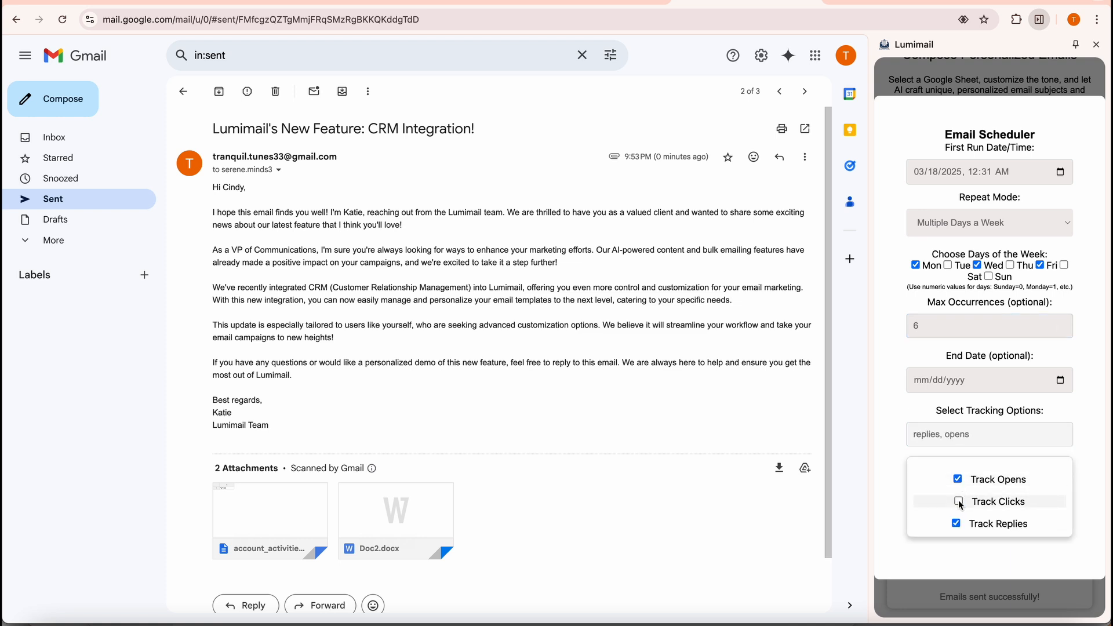
left_click(959, 502)
left_click(1086, 448)
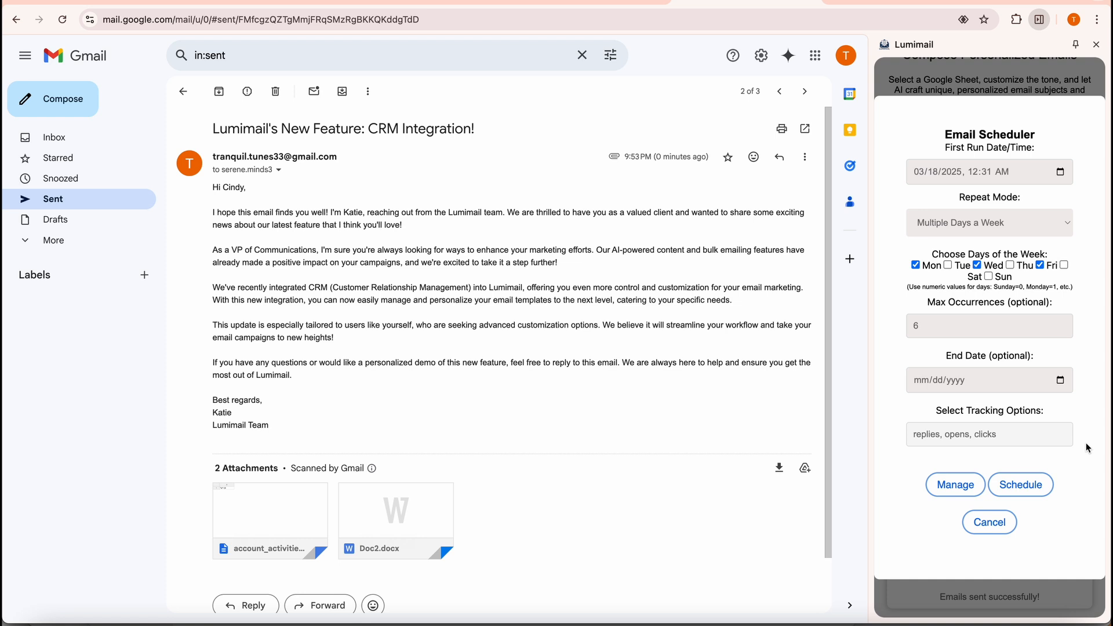
- Submit the schedule and grant the requested Google OAuth access with the sender's account, closing the sign-in window and its notice
left_click(1021, 486)
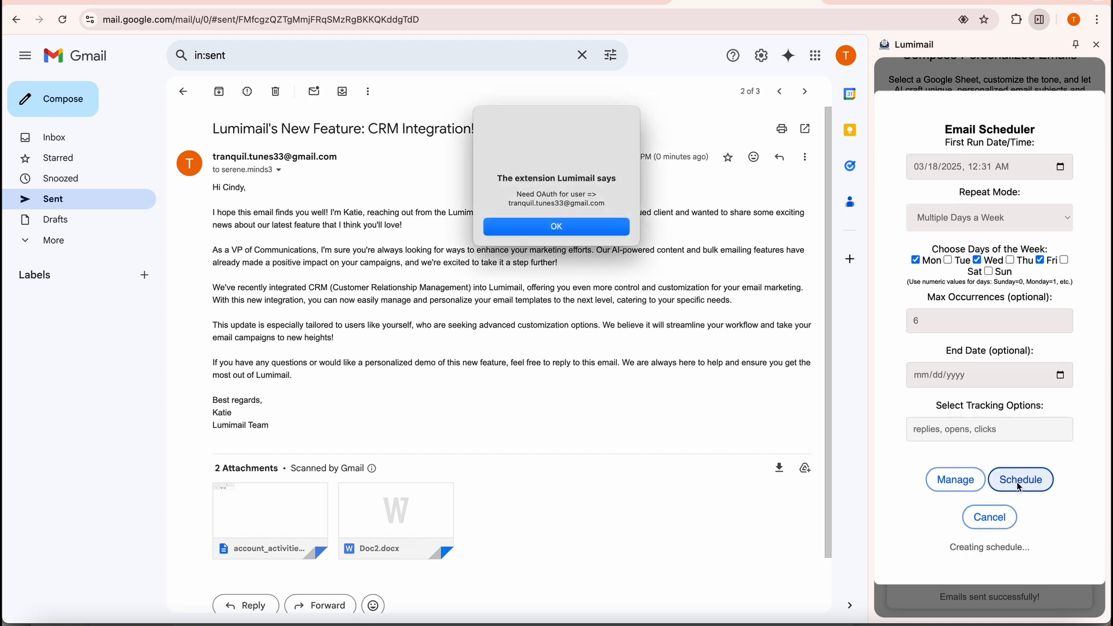
left_click(595, 228)
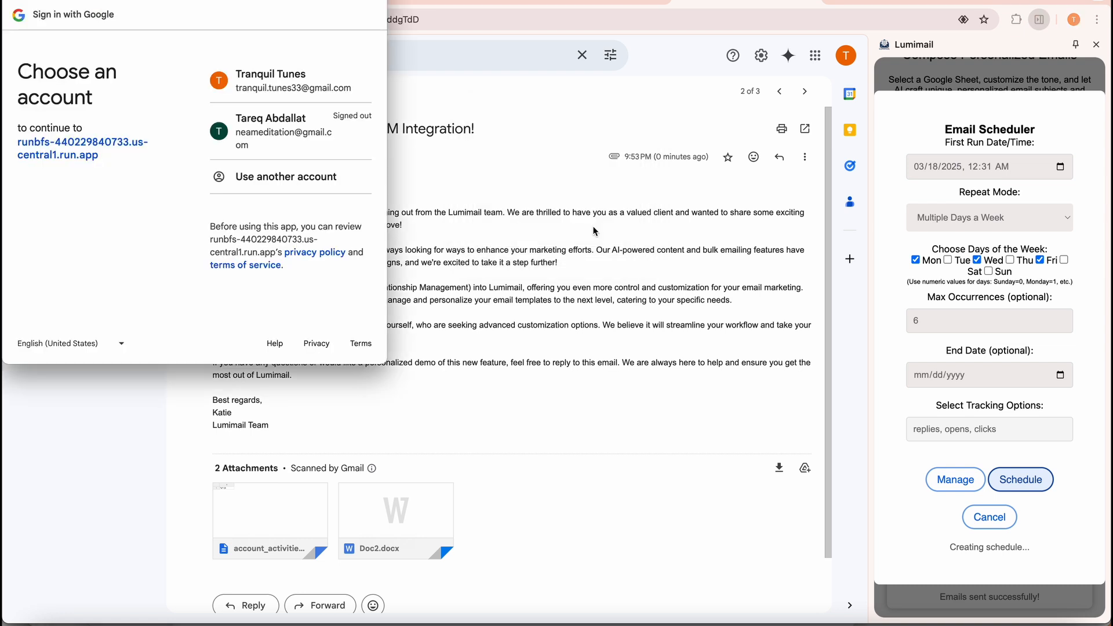
left_click(292, 85)
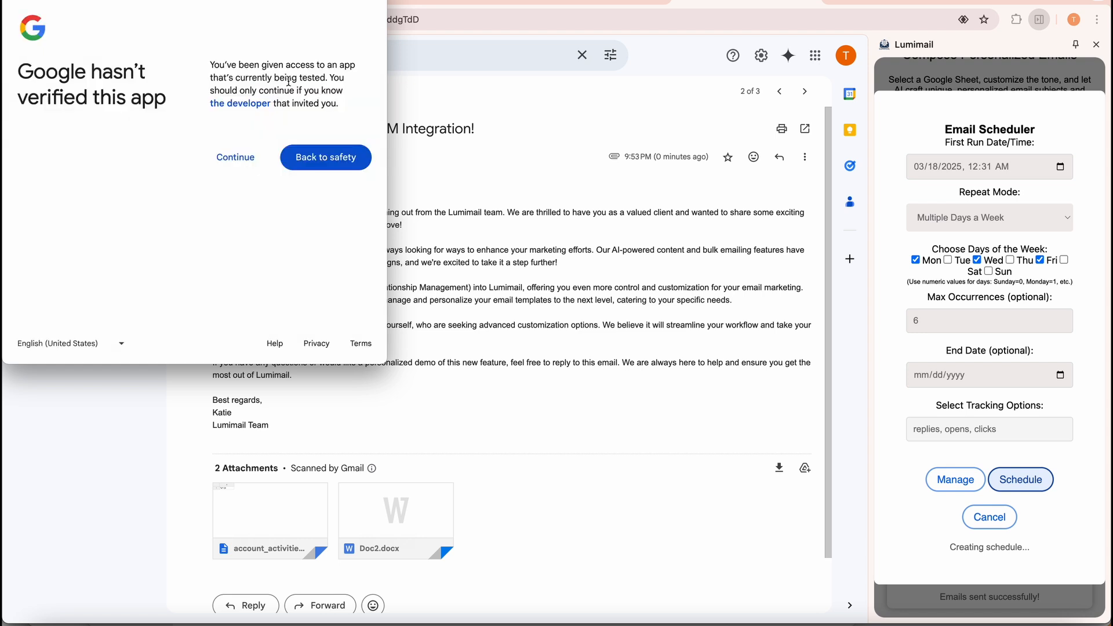
left_click(238, 165)
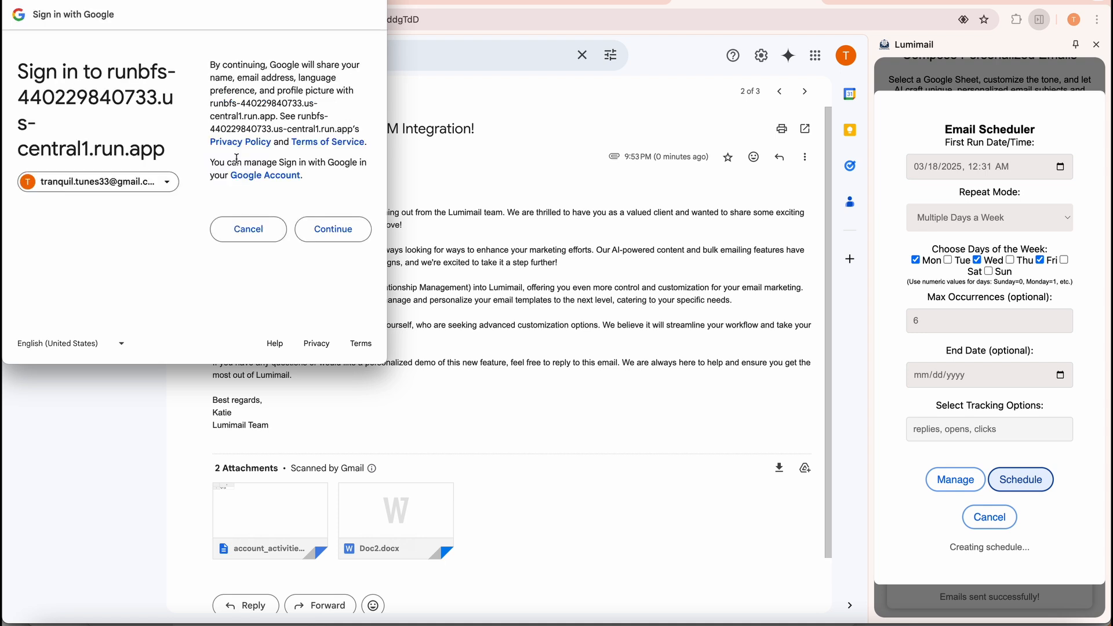
left_click(332, 237)
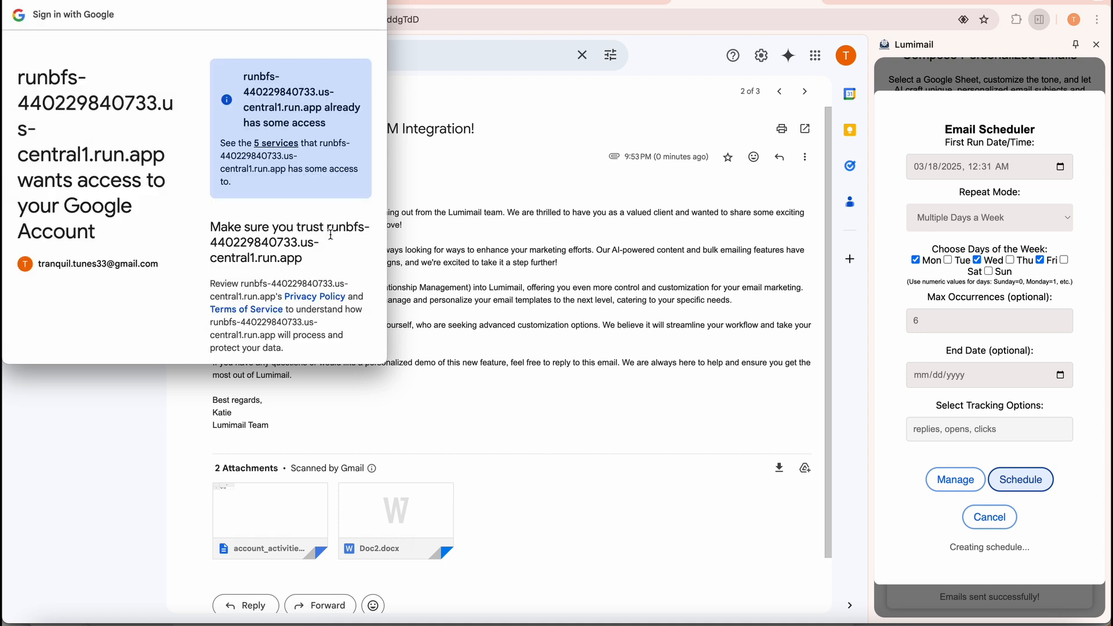
scroll(331, 234, "down", 3)
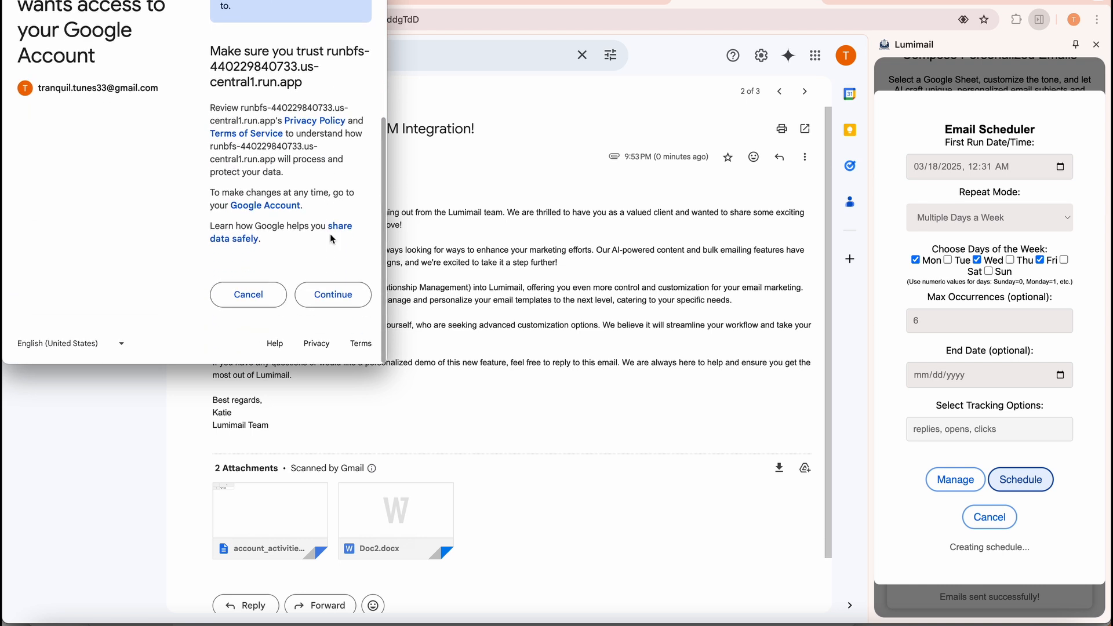
left_click(335, 297)
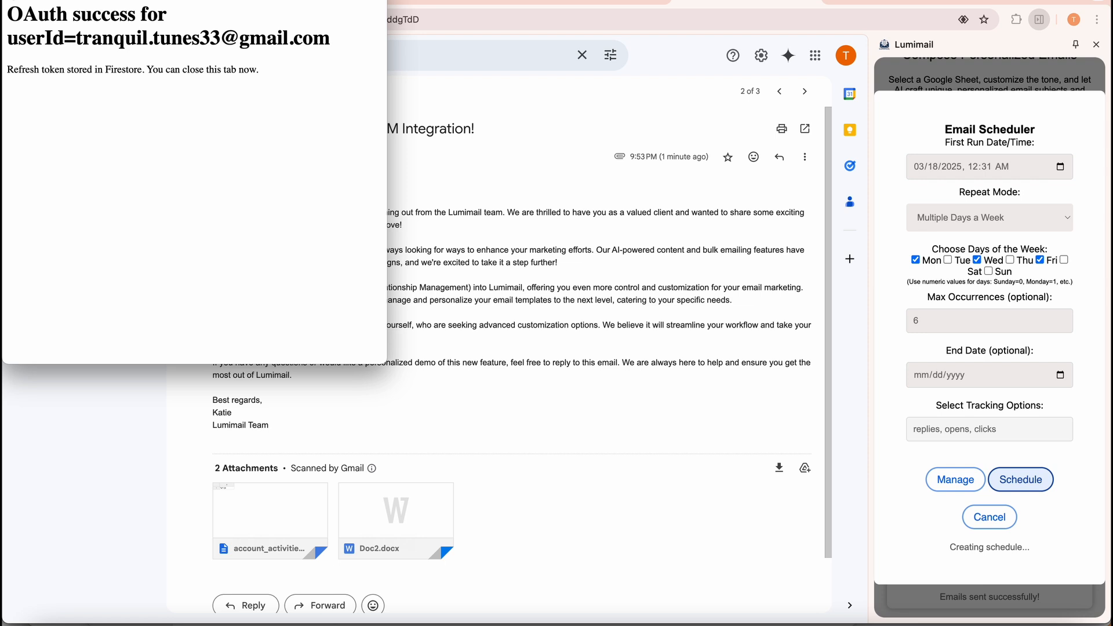
key("super+w")
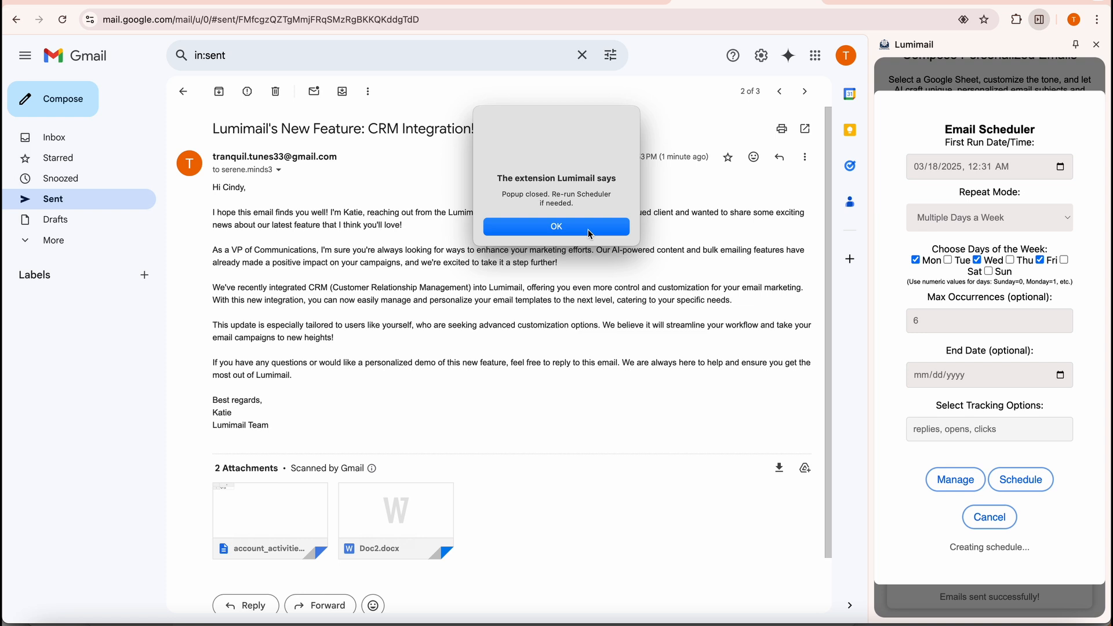
left_click(591, 233)
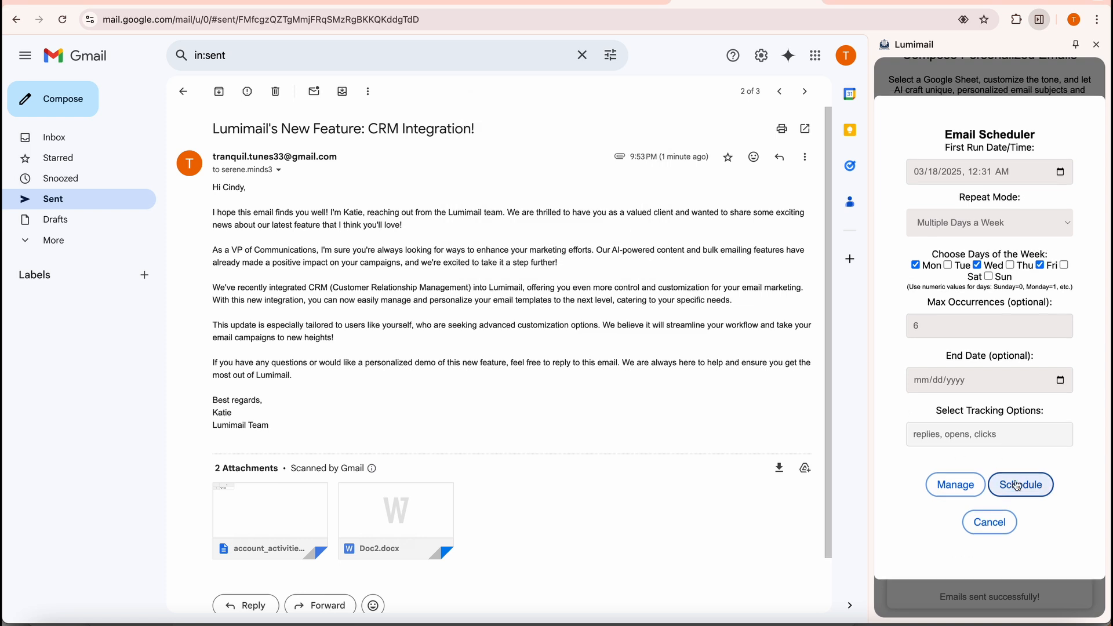
- Submit the email schedule, reopening the scheduler as needed, and open the list of scheduled emails
left_click(1019, 486)
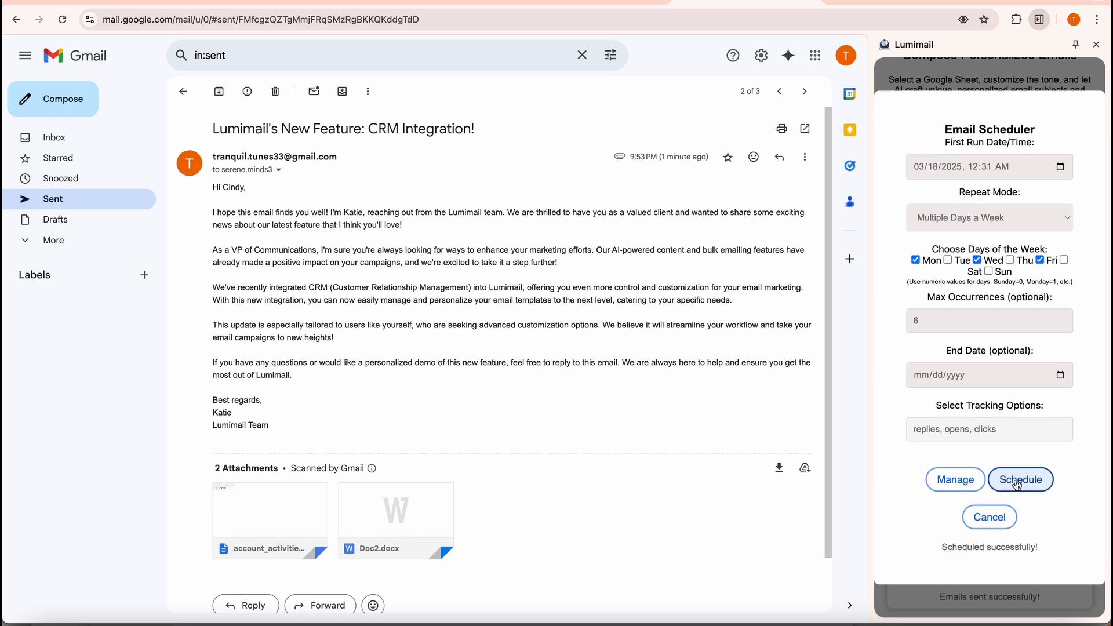
left_click(957, 481)
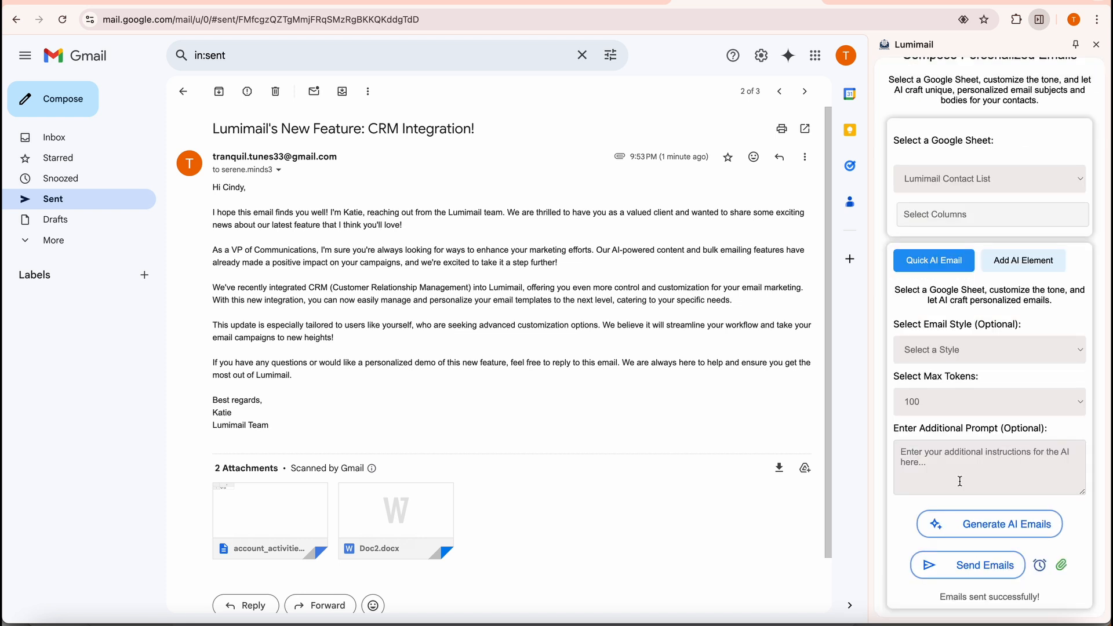
left_click(1040, 565)
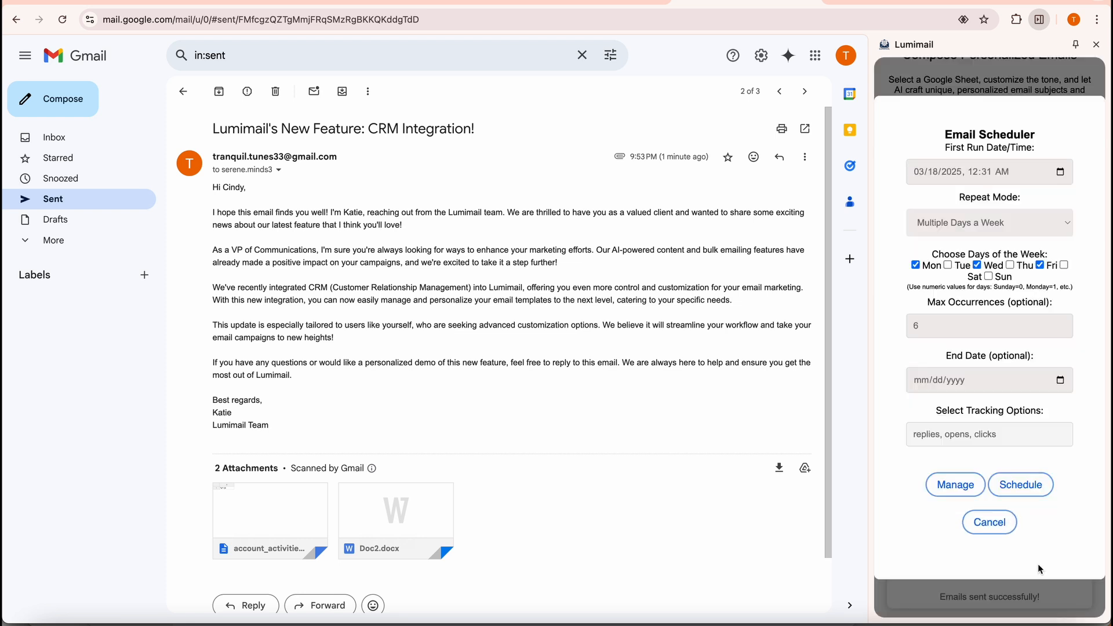
left_click(957, 487)
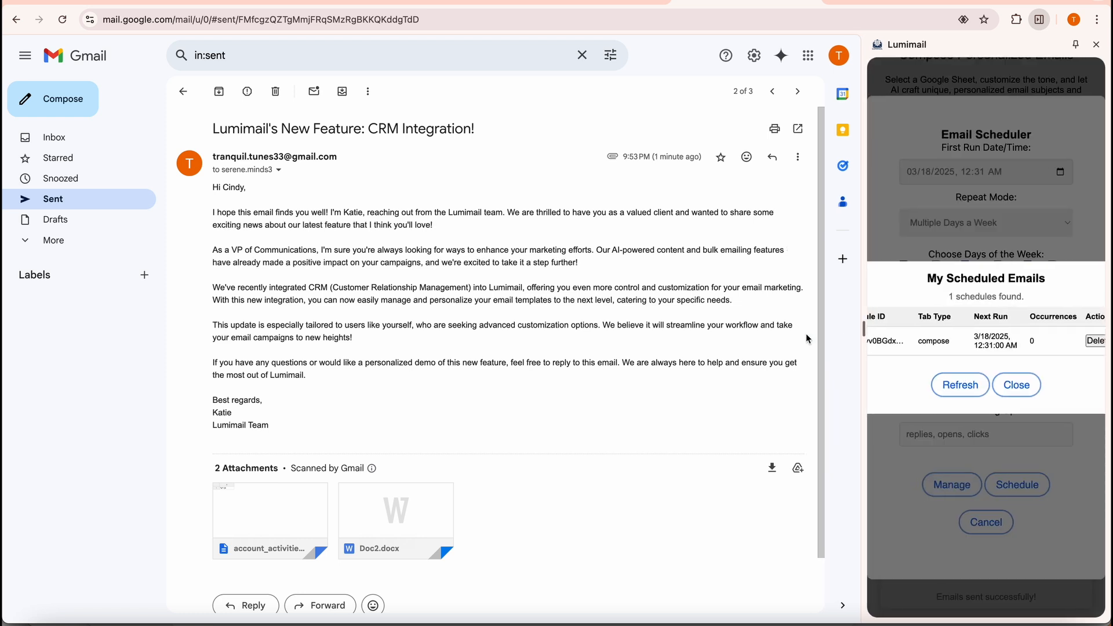
- Widen the Lumimail side panel to view the full schedule table, and close the list and the Email Scheduler
left_click_drag(876, 340, 733, 339)
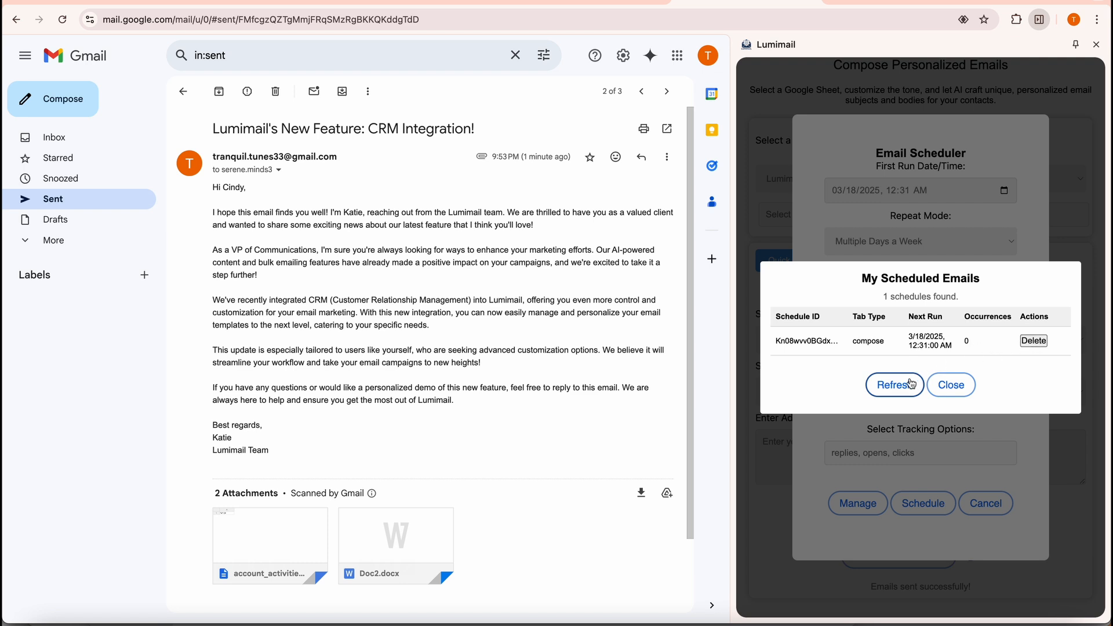
left_click(953, 392)
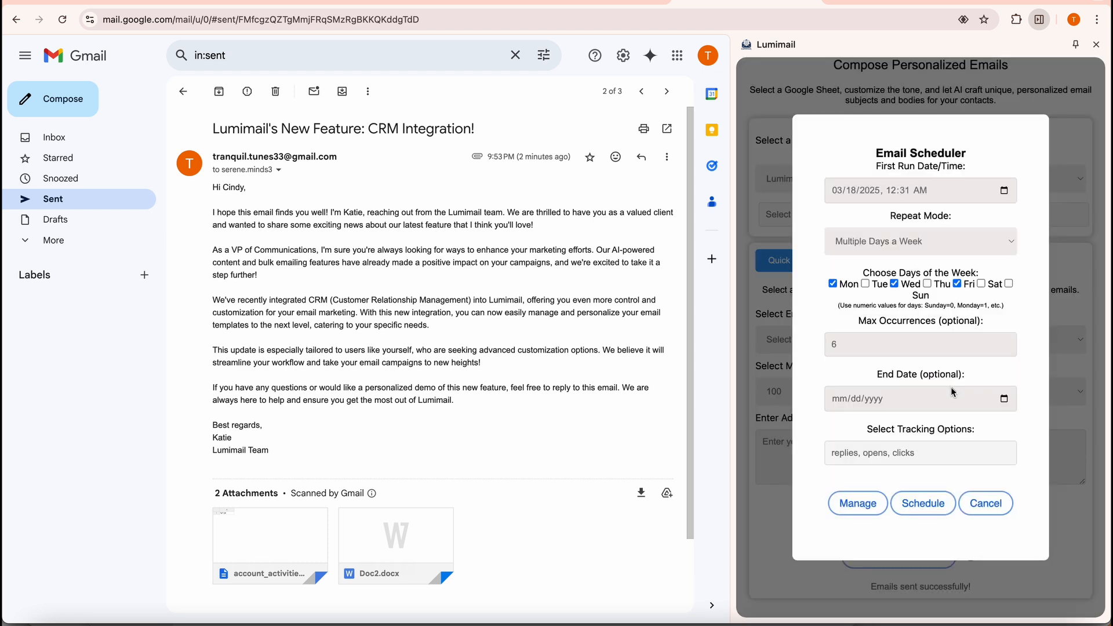
left_click(996, 509)
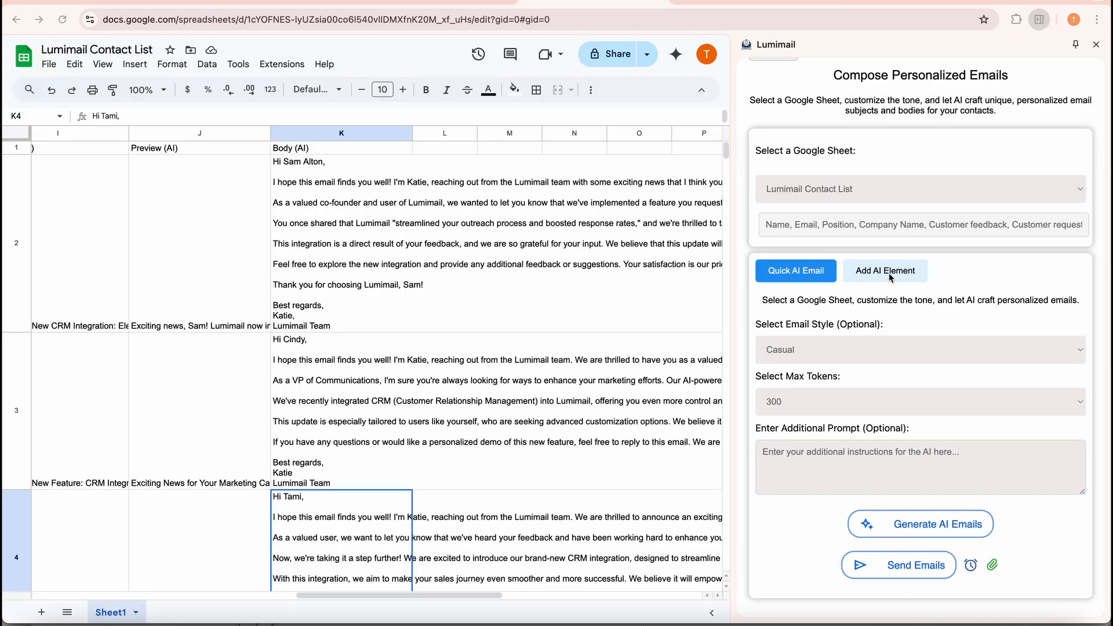
- Switch Lumimail to the Add AI Element mode and set the maximum tokens to 300
left_click(888, 272)
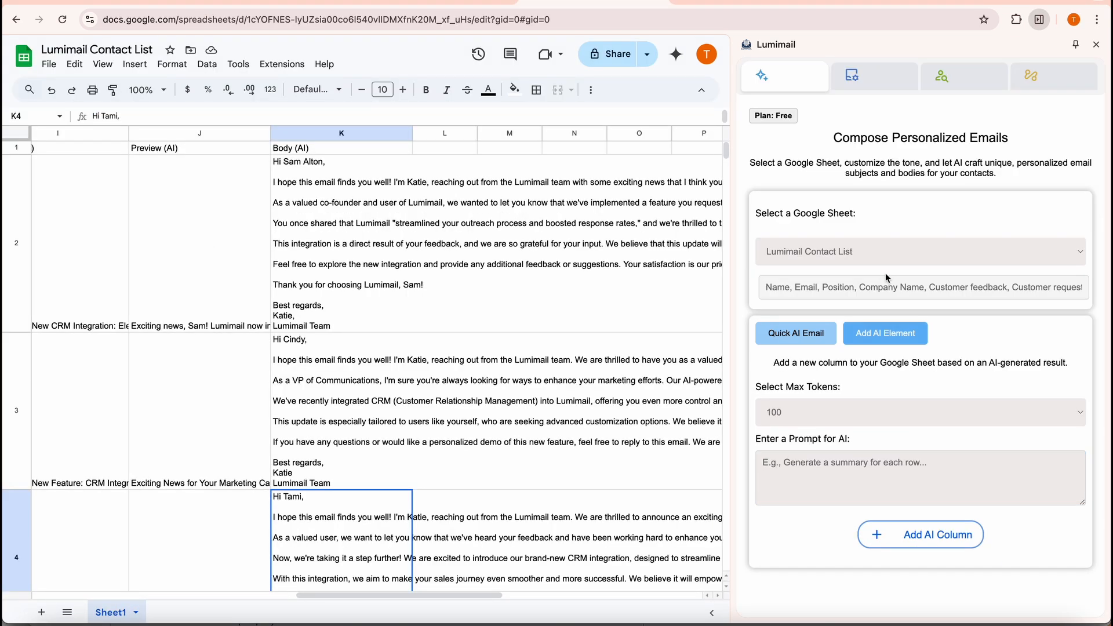
left_click(811, 414)
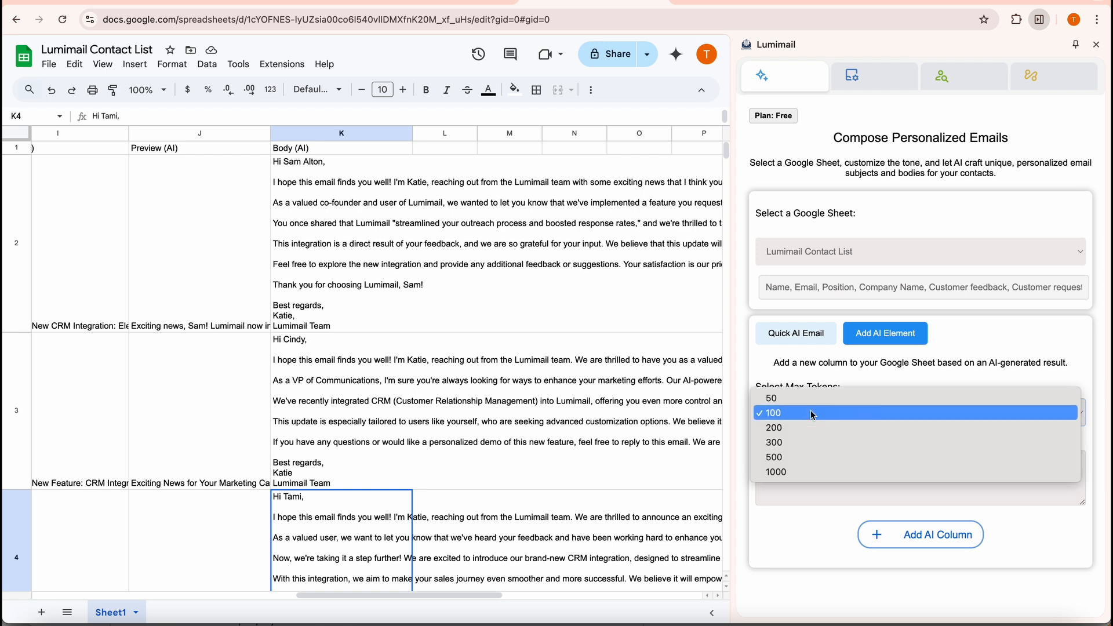
left_click(787, 443)
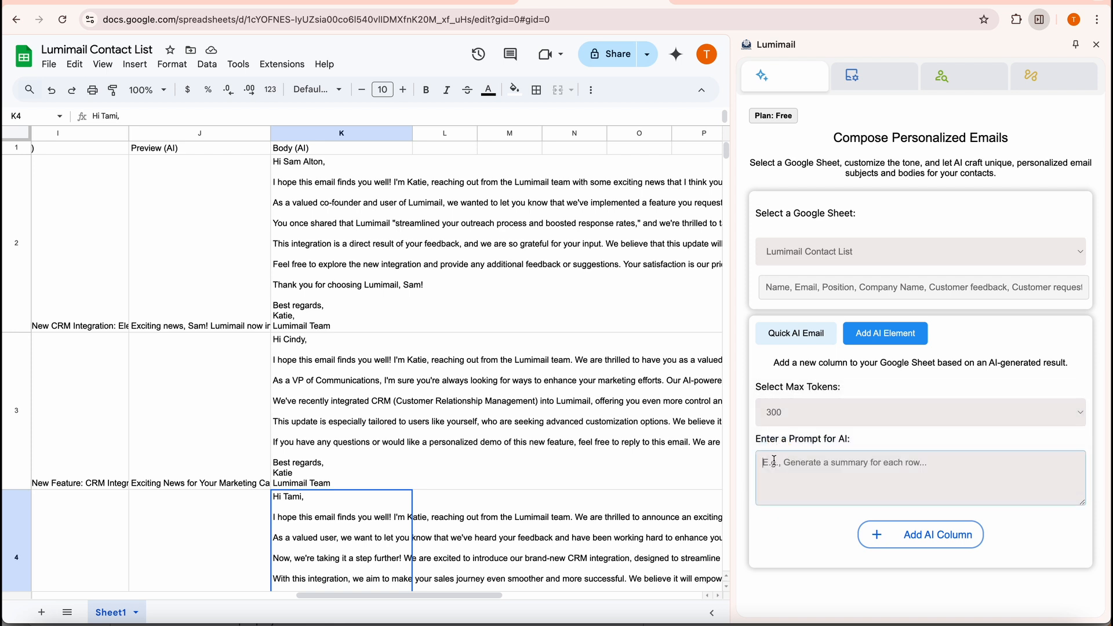
- Enter a prompt introducing Lumimail as a Chrome extension combining AI-powered email content, bulk emailing and Google Sheets integration in Gmail, requesting email responses to clients' requests
left_click(775, 461)
type("Hi, I'm Katie from Lumimail- ")
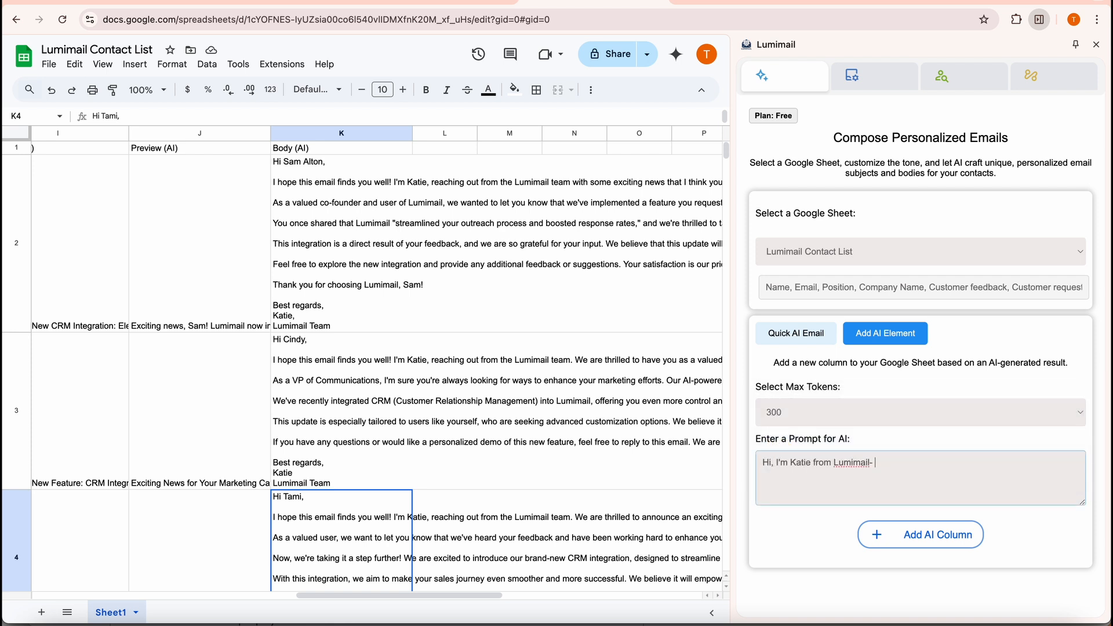
type("our all in one Chrome extension th")
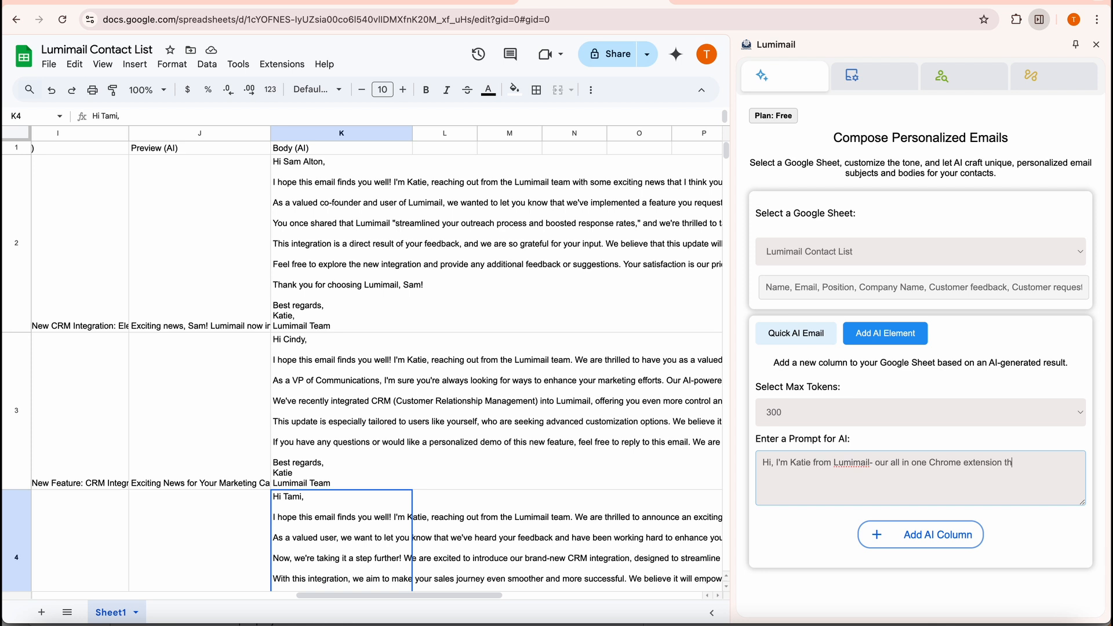
type("at combines AI-powered ema")
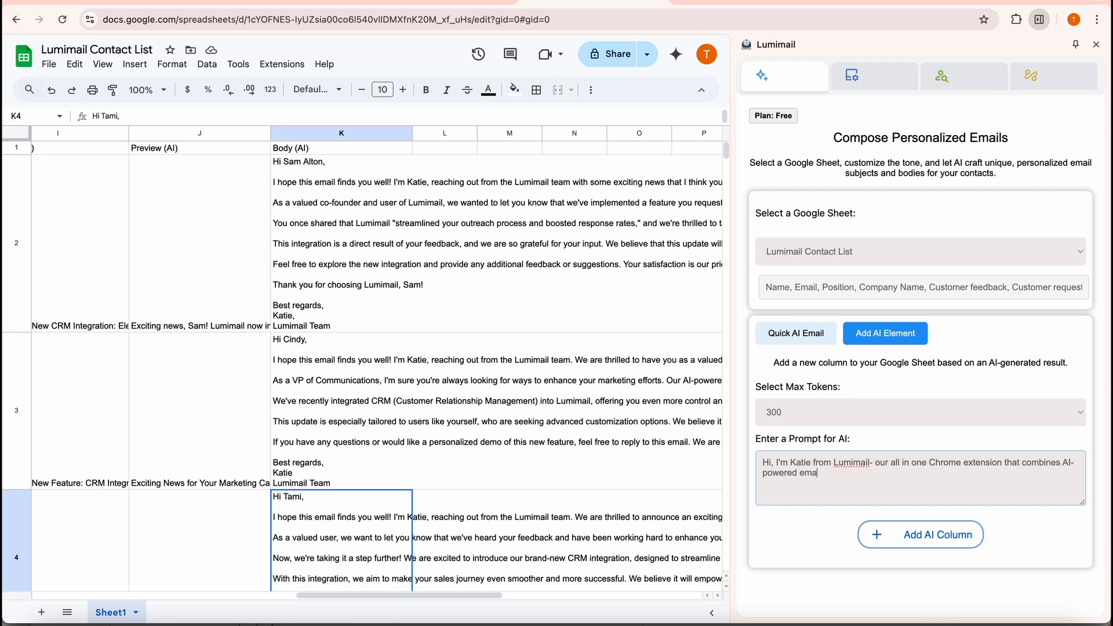
type("il content, personalized bulk emailing")
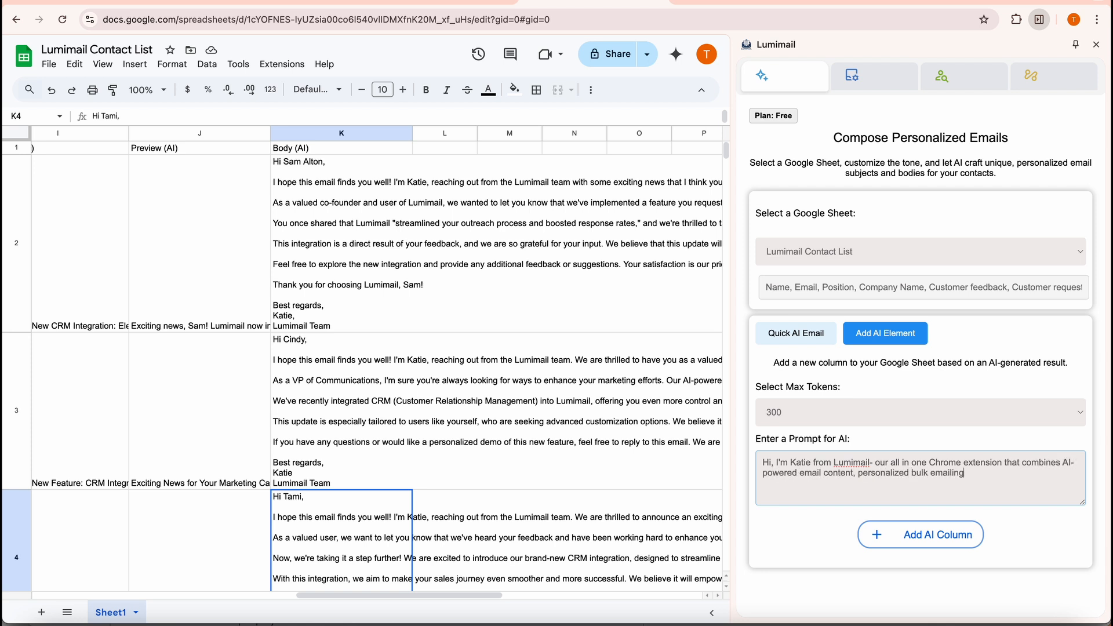
type(", and Google Sheets integration ")
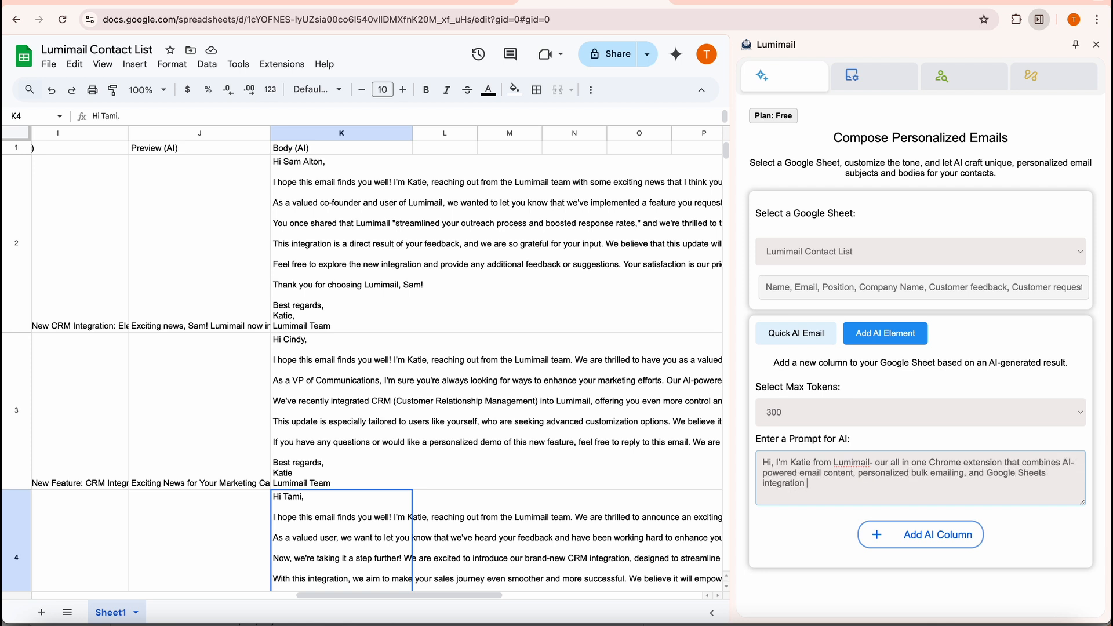
type("in Gmail. Here are our clients")
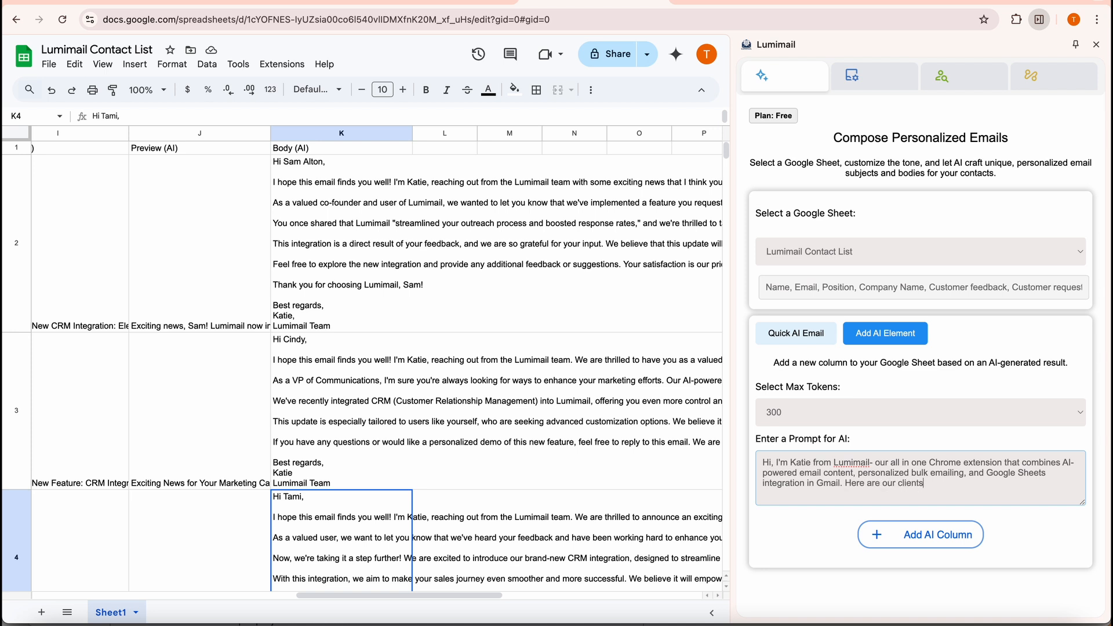
type("' requests; please draft email response addressing them.")
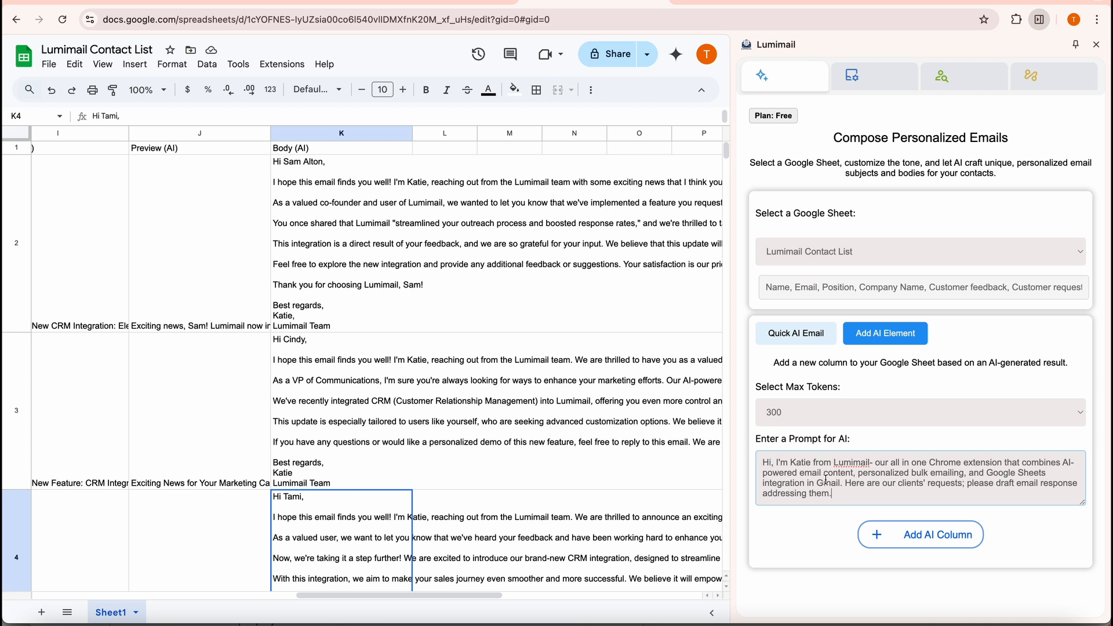
- Add the AI column to the contact sheet and select the first generated email response in cell L2
left_click(925, 537)
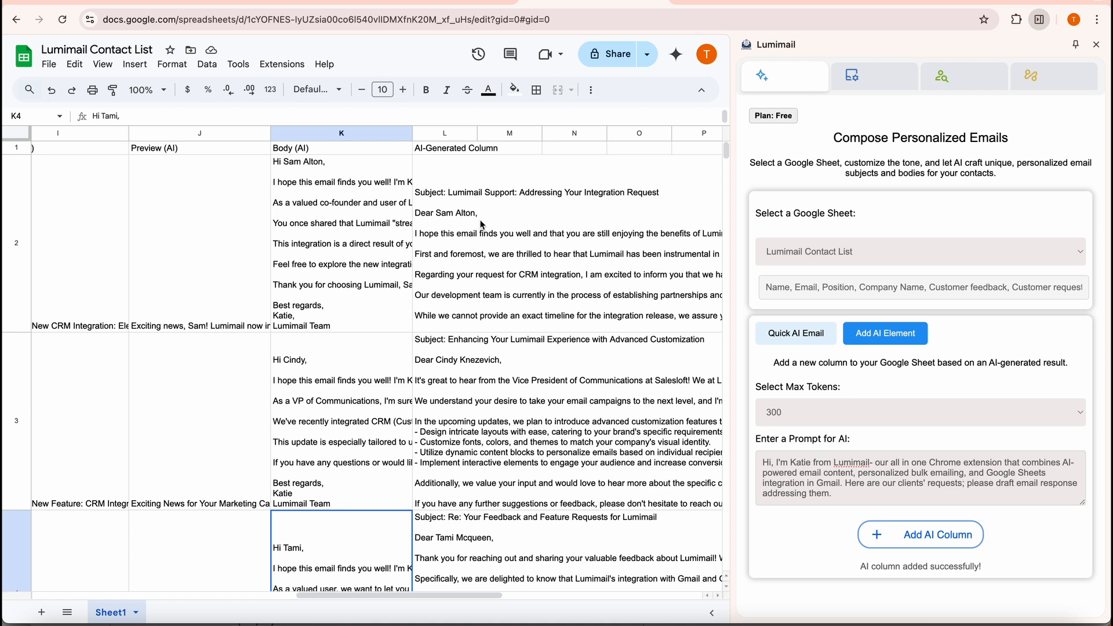
left_click(478, 221)
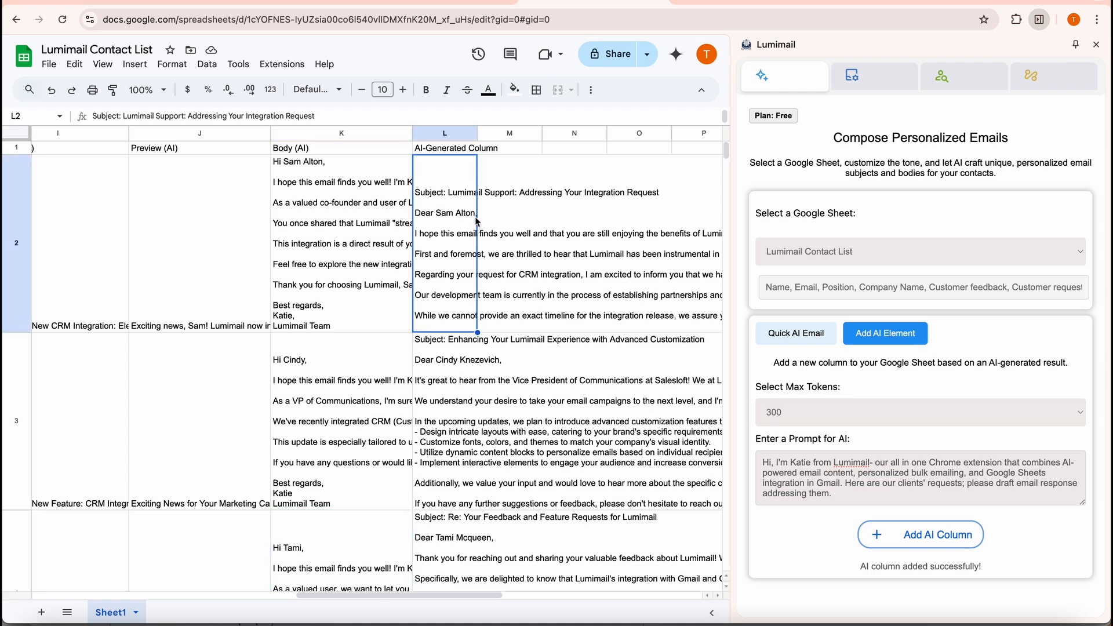